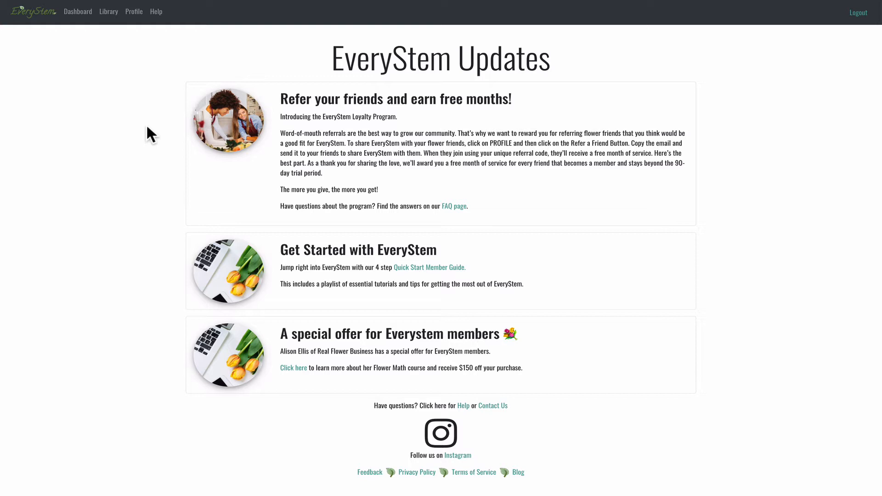
Edit the account profile and set its primary markup to 5.0.
{"action": "left_click", "coordinate": [134, 12]}
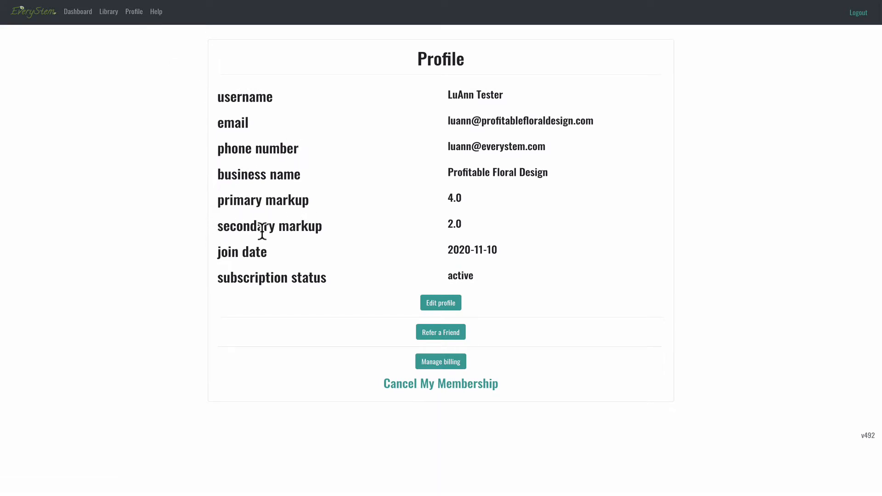
{"action": "left_click", "coordinate": [437, 304]}
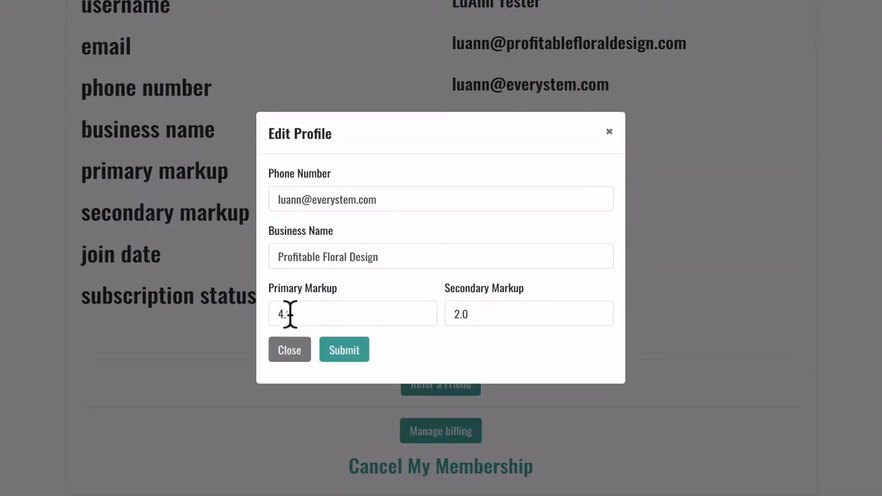
{"action": "double_click", "coordinate": [298, 315]}
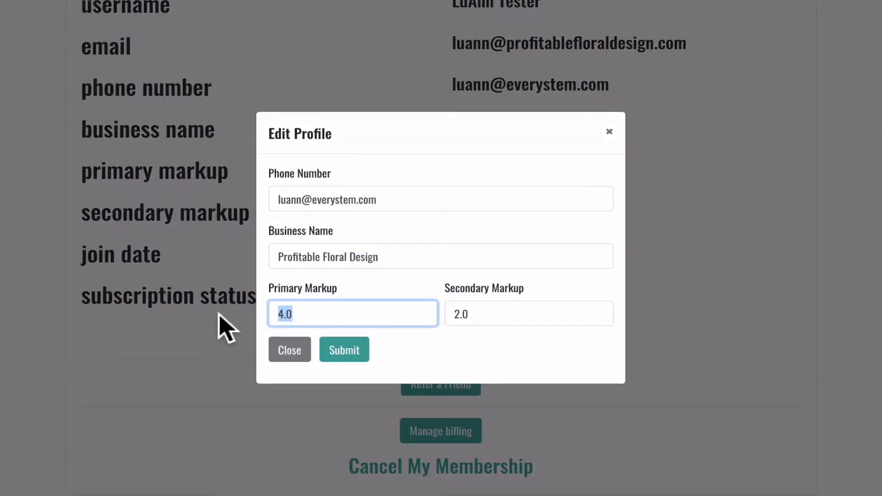
{"action": "key", "text": "BackSpace"}
{"action": "type", "text": "5.0"}
Set the profile's secondary markup to 2.5 and submit the profile changes.
{"action": "left_click", "coordinate": [479, 314]}
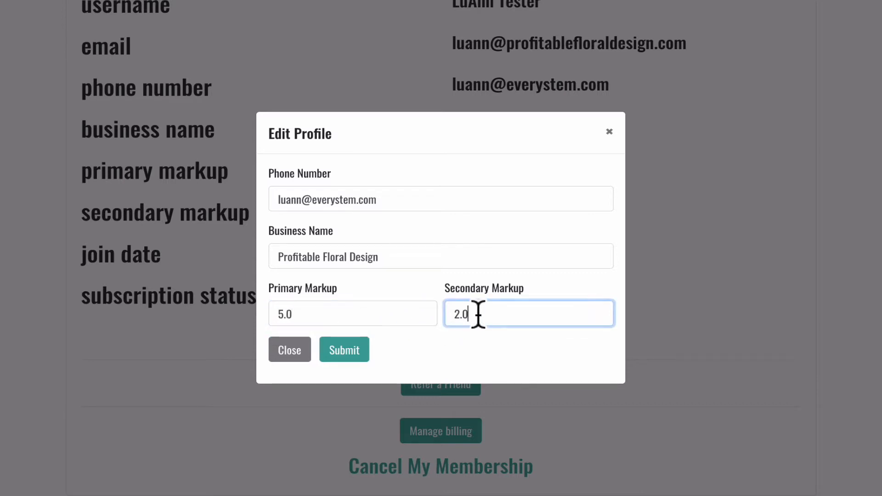
{"action": "key", "text": "BackSpace"}
{"action": "key", "text": "BackSpace"}
{"action": "key", "text": "BackSpace"}
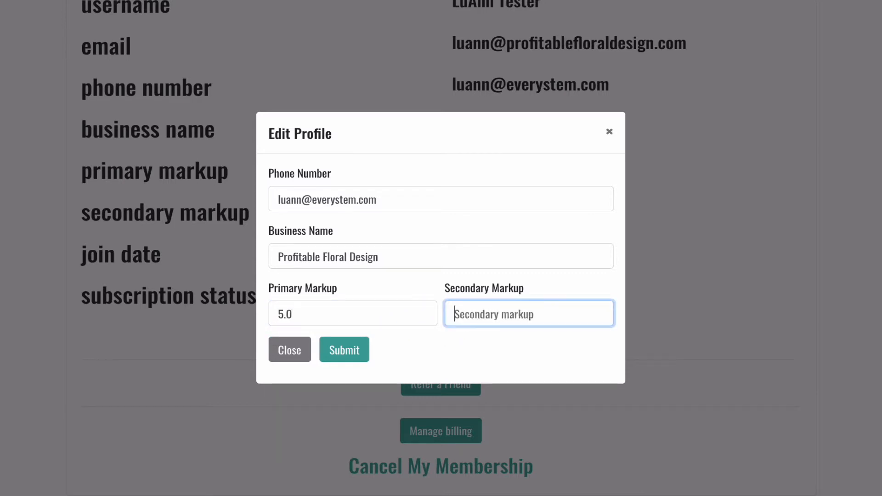
{"action": "type", "text": "1"}
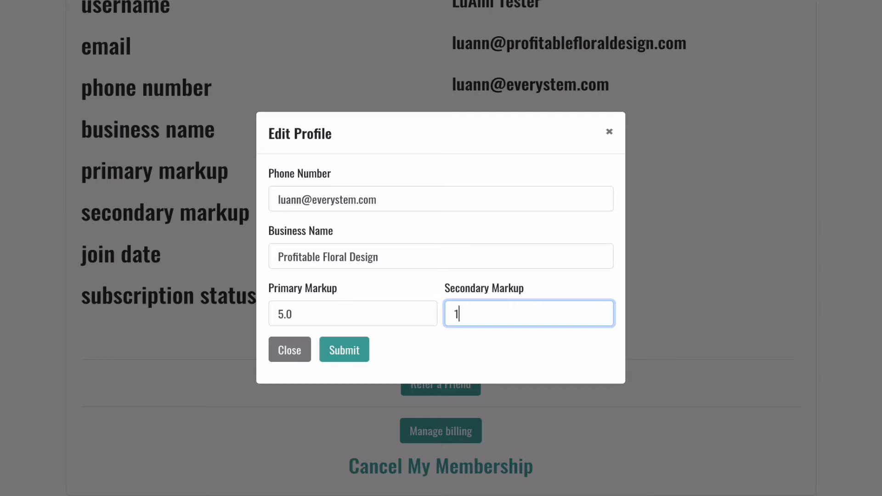
{"action": "key", "text": "BackSpace"}
{"action": "type", "text": "2.5"}
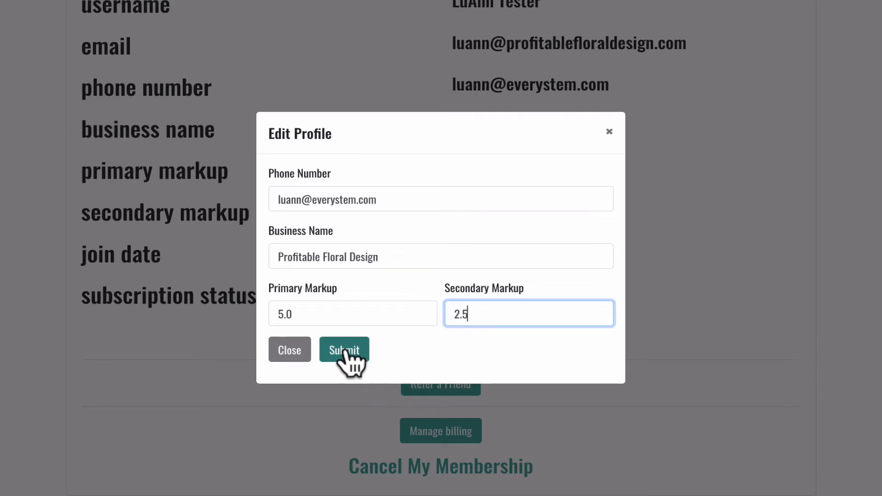
{"action": "left_click", "coordinate": [345, 351]}
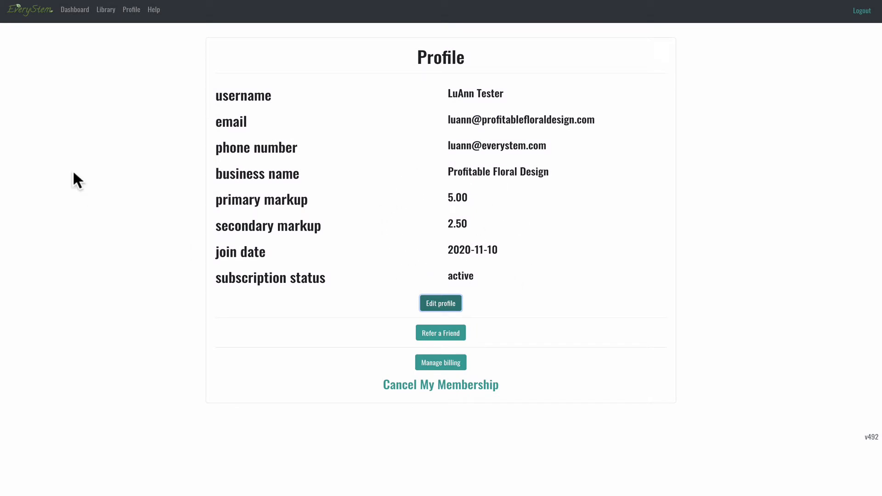
Add a new event named "ee" from the dashboard, without a description or date.
{"action": "left_click", "coordinate": [75, 11]}
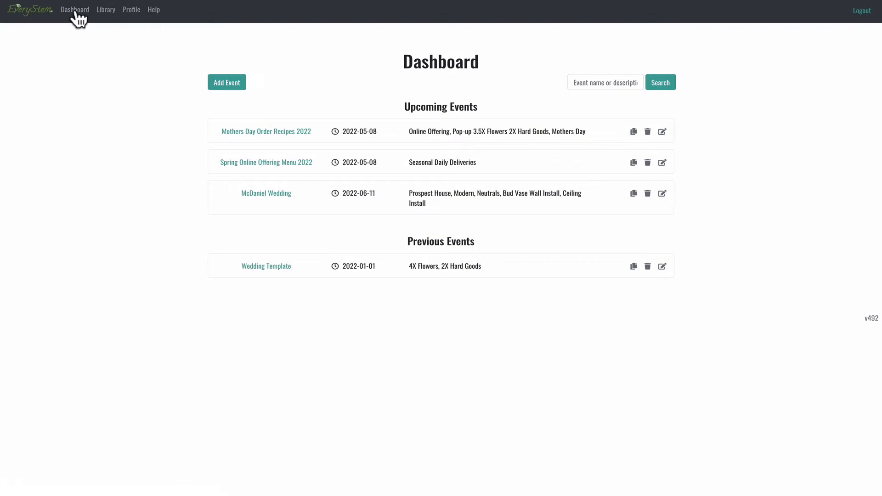
{"action": "left_click", "coordinate": [230, 82]}
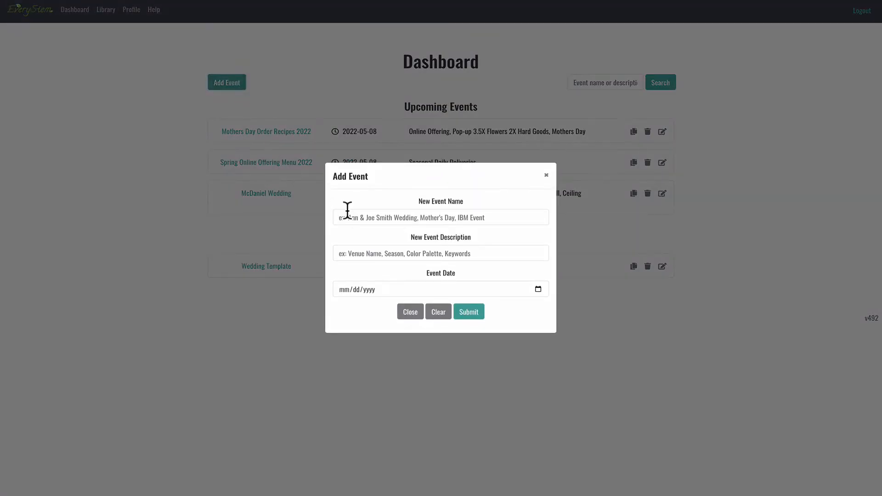
{"action": "left_click", "coordinate": [348, 214]}
{"action": "type", "text": "ee"}
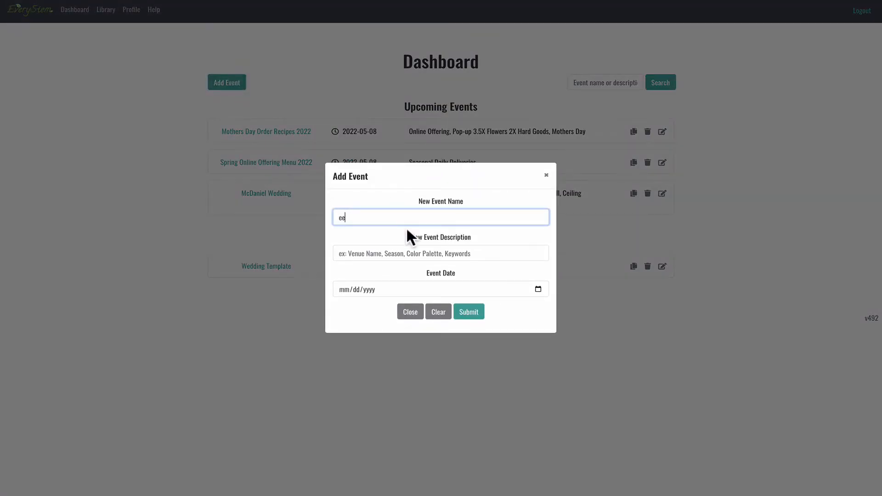
{"action": "left_click", "coordinate": [459, 311]}
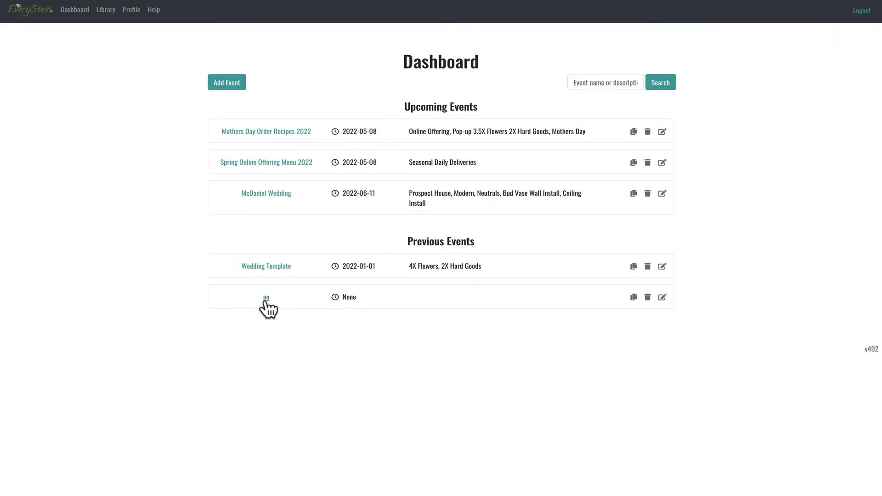
Open the event "ee" and set the primary markup in its event details to 4.00.
{"action": "left_click", "coordinate": [266, 299]}
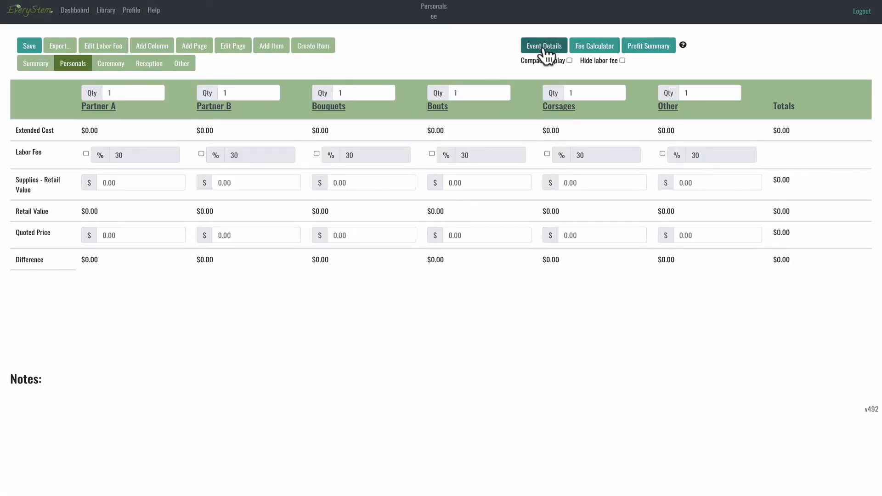
{"action": "left_click", "coordinate": [545, 47]}
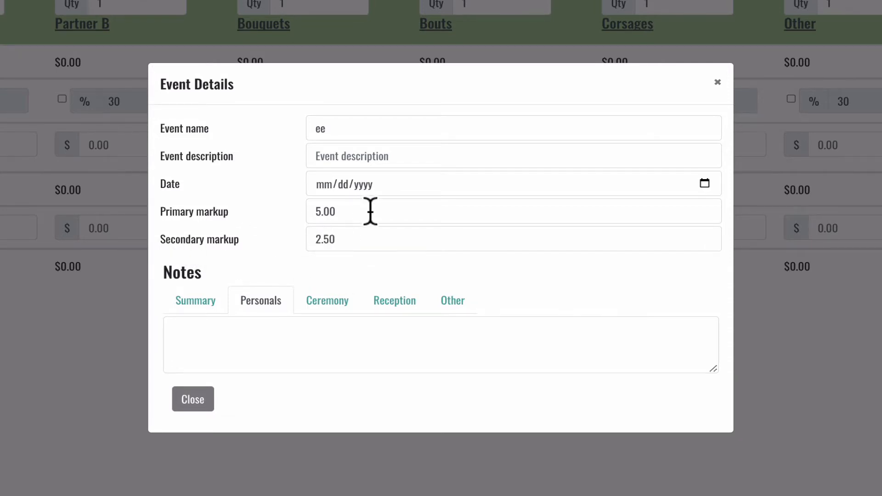
{"action": "left_click", "coordinate": [344, 212]}
{"action": "key", "text": "BackSpace"}
{"action": "key", "text": "BackSpace"}
{"action": "key", "text": "BackSpace"}
{"action": "key", "text": "BackSpace"}
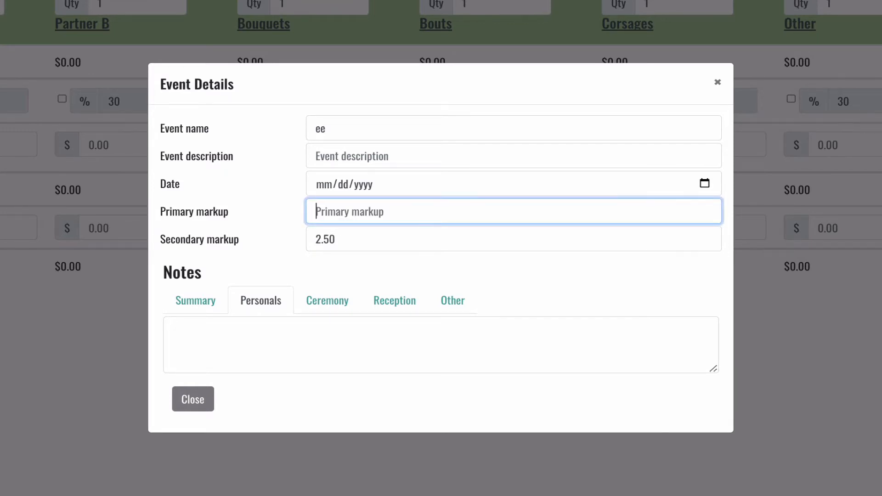
{"action": "type", "text": "4.00"}
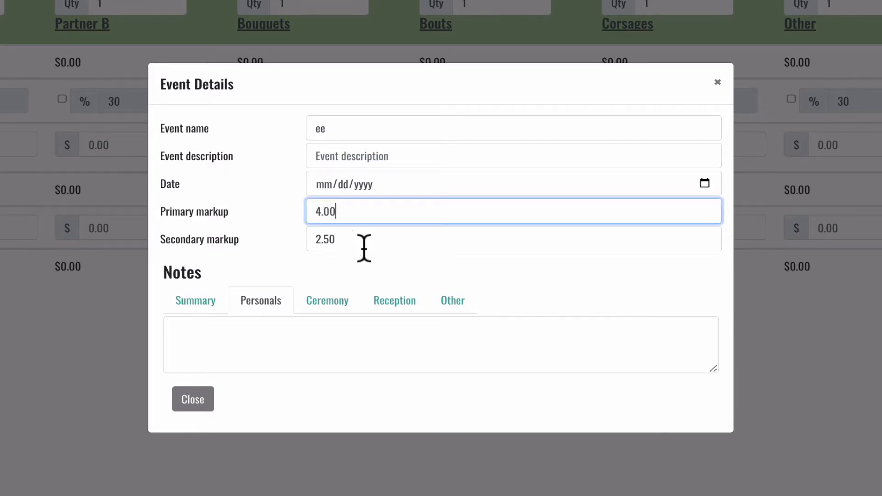
Set the event's secondary markup to 2.00 and close the event details.
{"action": "left_click", "coordinate": [359, 246]}
{"action": "key", "text": "BackSpace"}
{"action": "key", "text": "BackSpace"}
{"action": "key", "text": "BackSpace"}
{"action": "key", "text": "BackSpace"}
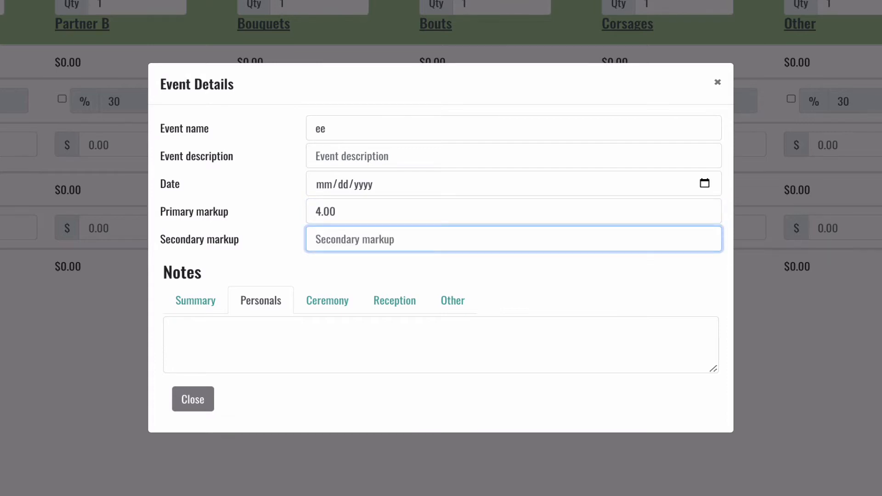
{"action": "type", "text": "200"}
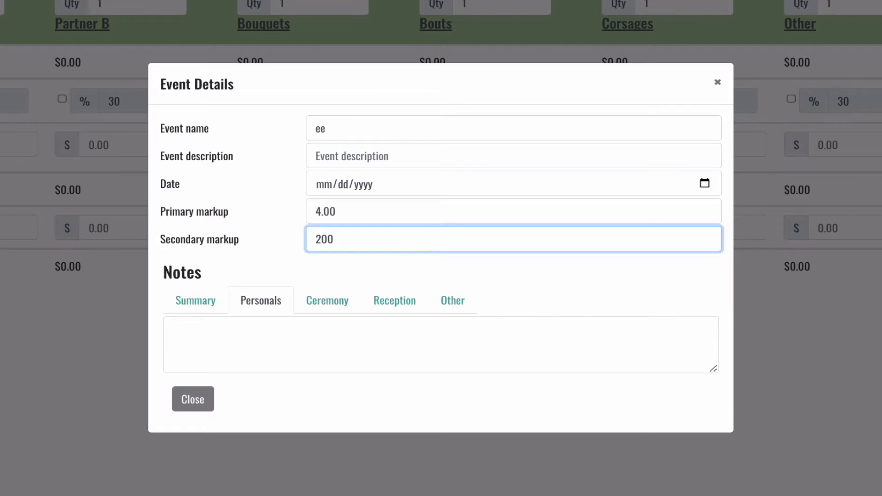
{"action": "key", "text": "BackSpace"}
{"action": "key", "text": "BackSpace"}
{"action": "type", "text": ".00"}
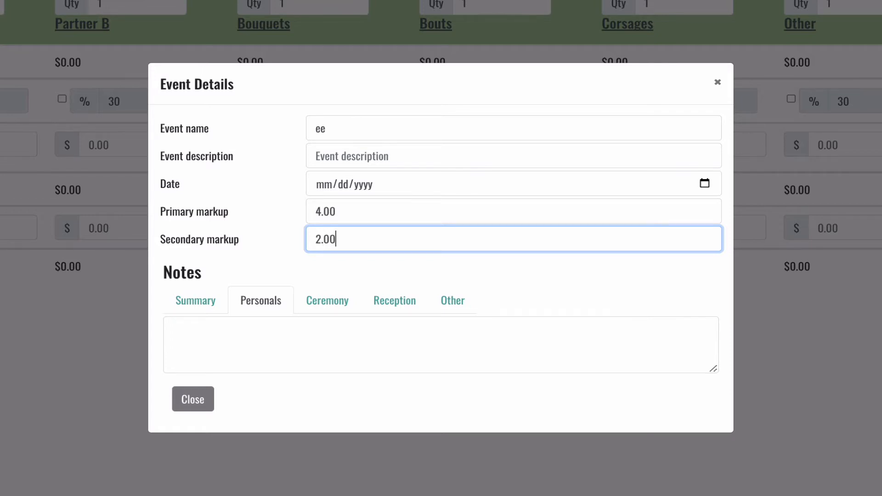
{"action": "left_click", "coordinate": [193, 401]}
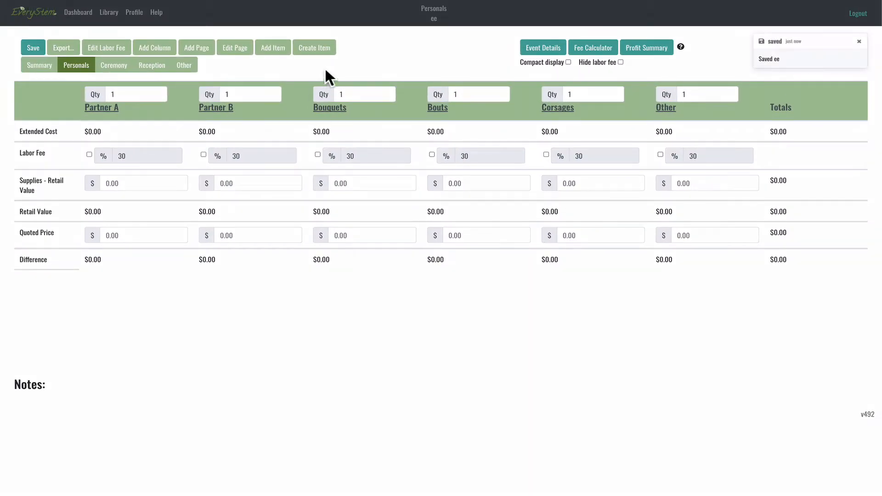
Start creating a new item in the event and name it "HG, Silver Compote 10"".
{"action": "left_click", "coordinate": [324, 47]}
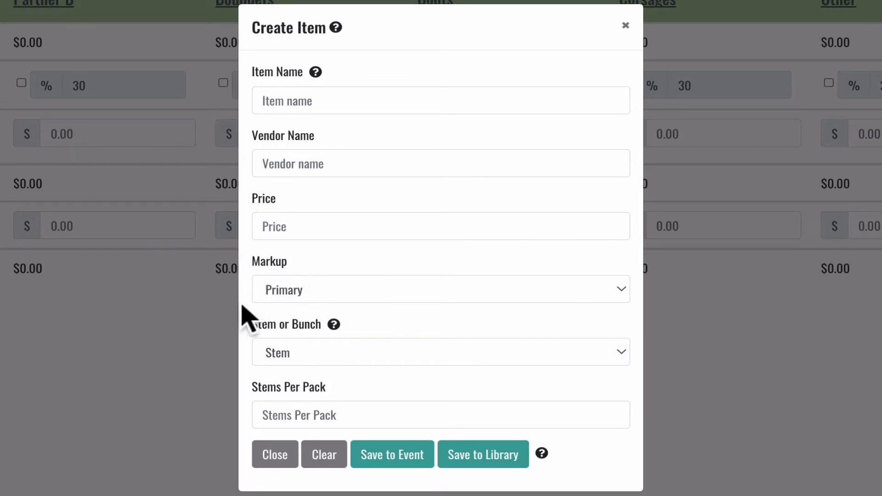
{"action": "left_click", "coordinate": [620, 289]}
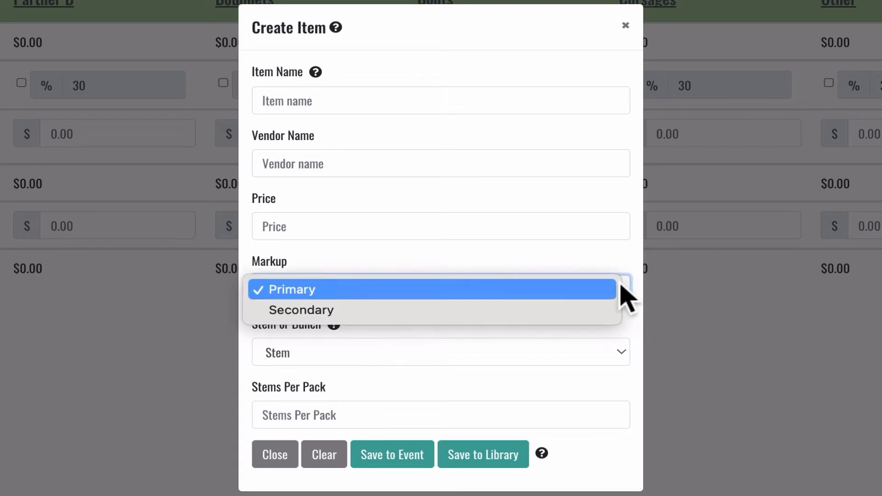
{"action": "left_click", "coordinate": [622, 289]}
{"action": "left_click", "coordinate": [267, 98]}
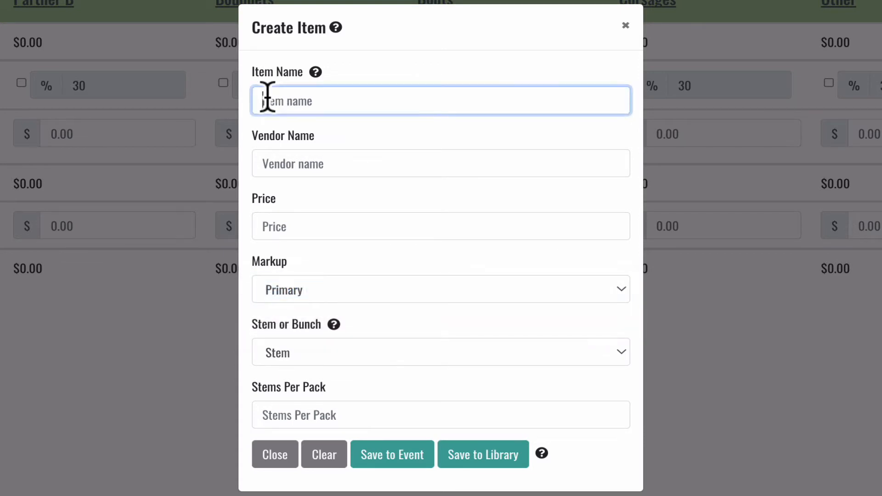
{"action": "type", "text": "HG, "}
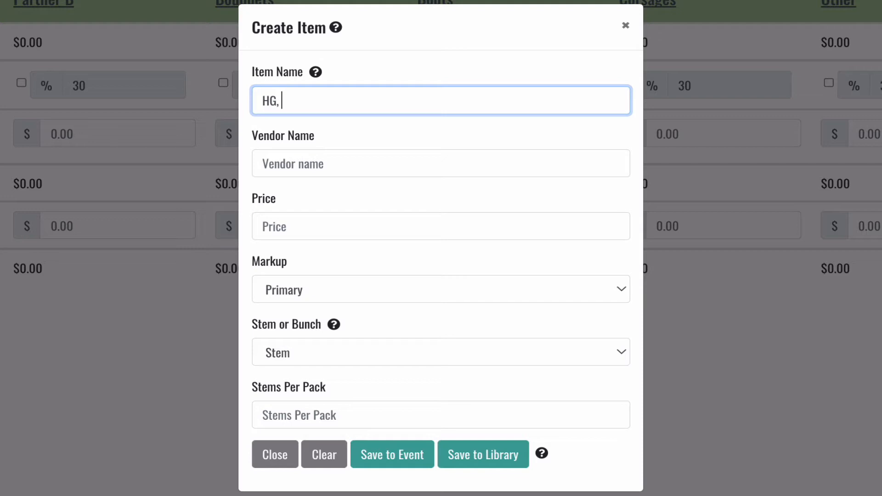
{"action": "type", "text": "S"}
{"action": "key", "text": "BackSpace"}
{"action": "type", "text": "Silver Com"}
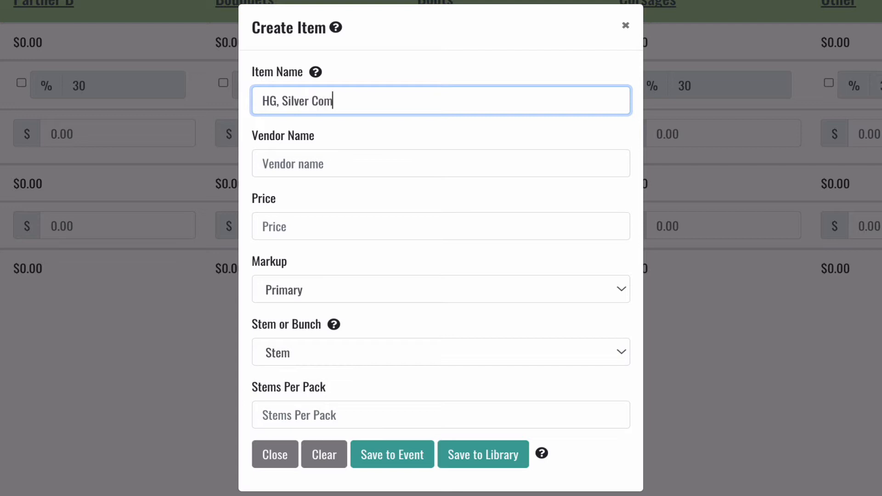
{"action": "type", "text": "pote 10\""}
{"action": "key", "text": "Tab"}
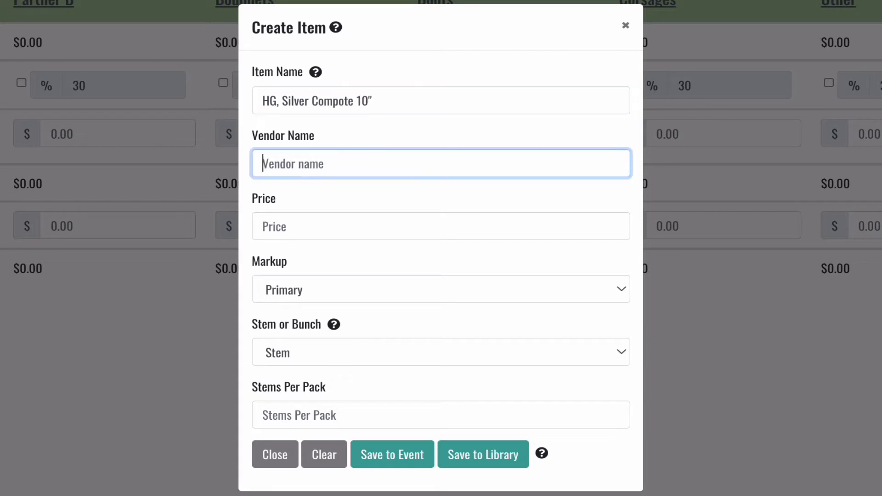
Enter "Supplies" as the new item's vendor name and set its price to 5.00.
{"action": "type", "text": "S"}
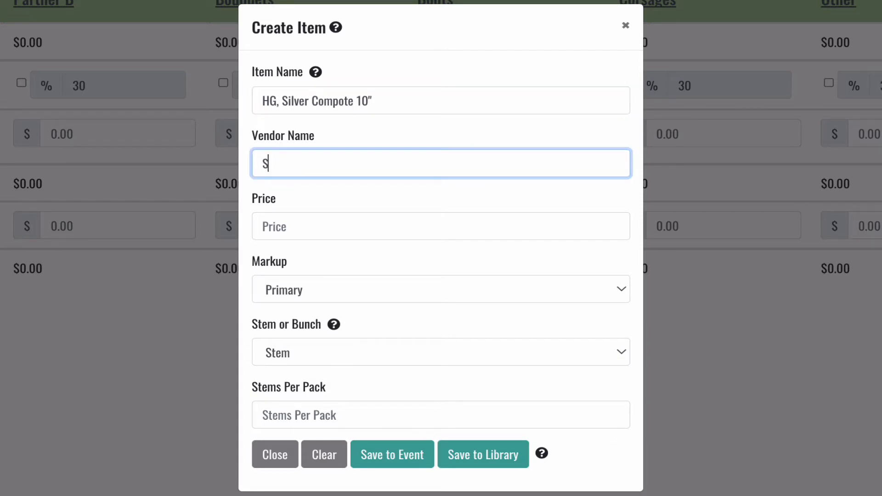
{"action": "type", "text": "upplies"}
{"action": "key", "text": "Tab"}
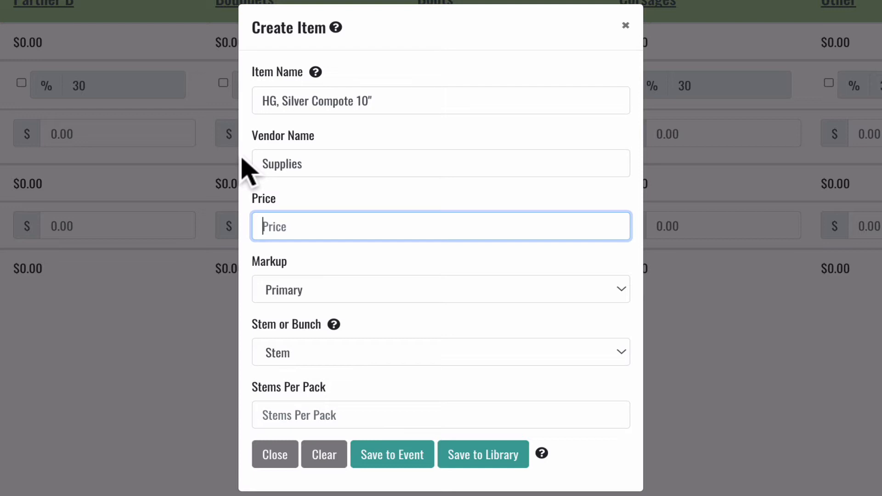
{"action": "type", "text": "5"}
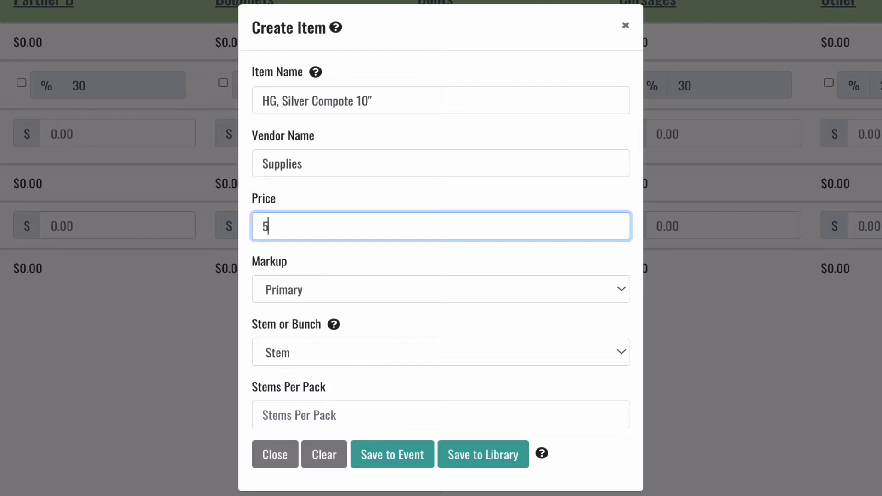
{"action": "type", "text": ".00"}
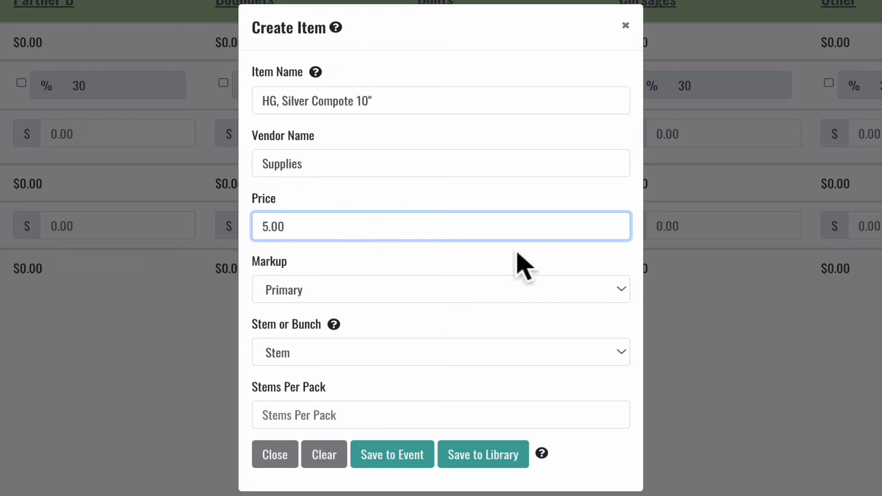
Give the item the Secondary markup and 1 stem per pack, and save it to the library.
{"action": "left_click", "coordinate": [618, 291]}
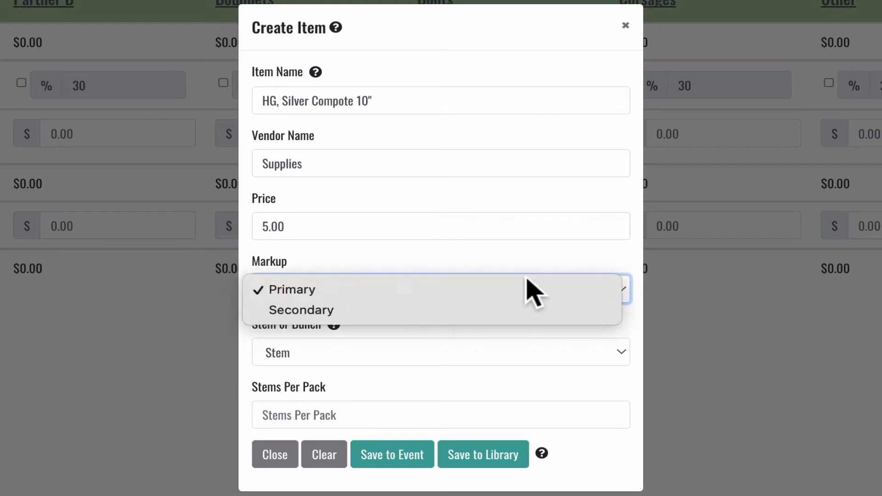
{"action": "left_click", "coordinate": [528, 318]}
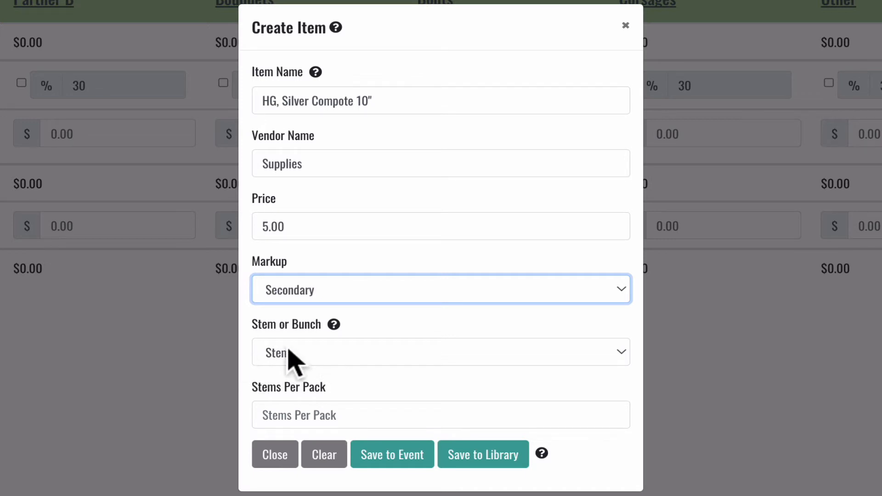
{"action": "left_click", "coordinate": [267, 411]}
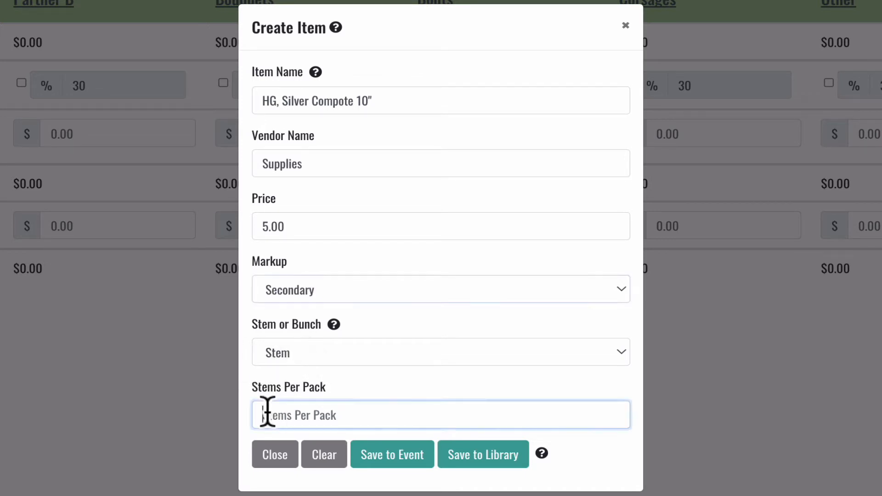
{"action": "type", "text": "1"}
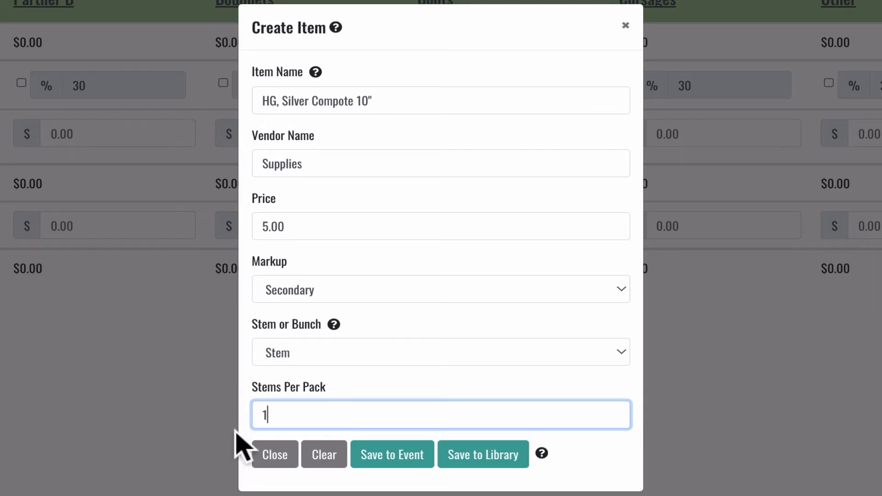
{"action": "left_click", "coordinate": [485, 458]}
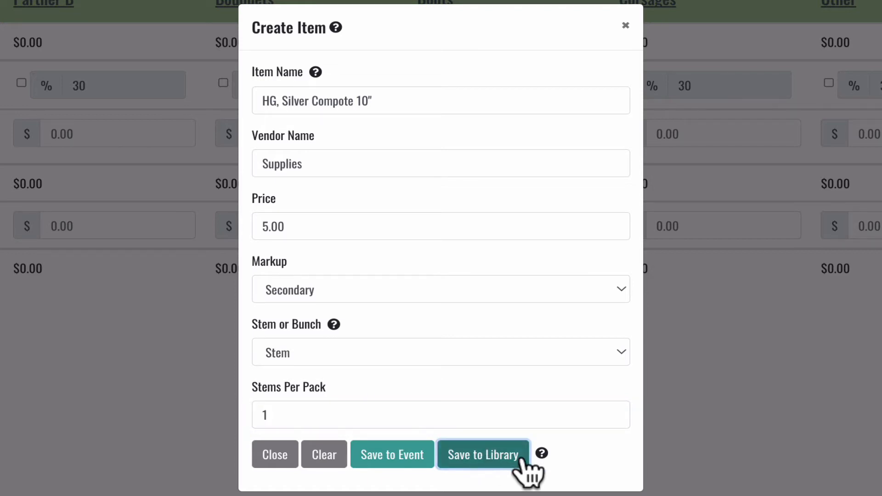
Close the new-item form, search the addable items for "pink", and add all for "Ranunculus, blush pink" and "Rice flower, blush pink".
{"action": "mouse_move", "coordinate": [542, 455]}
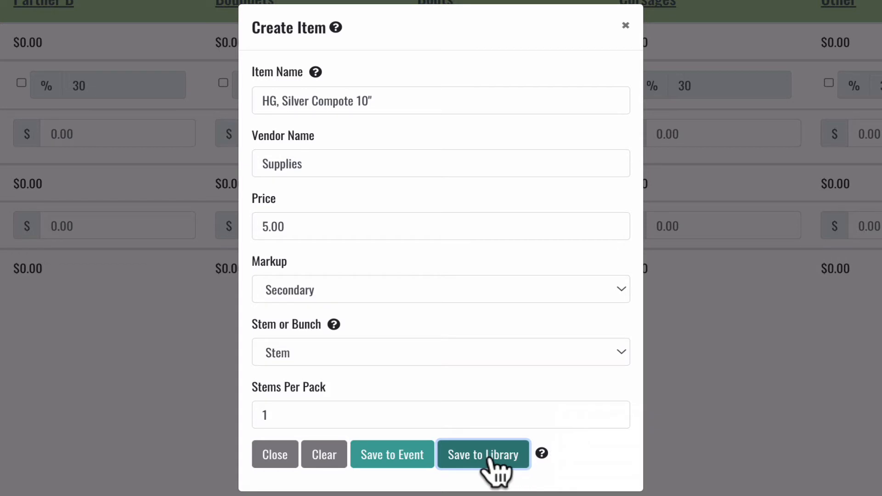
{"action": "left_click", "coordinate": [626, 25]}
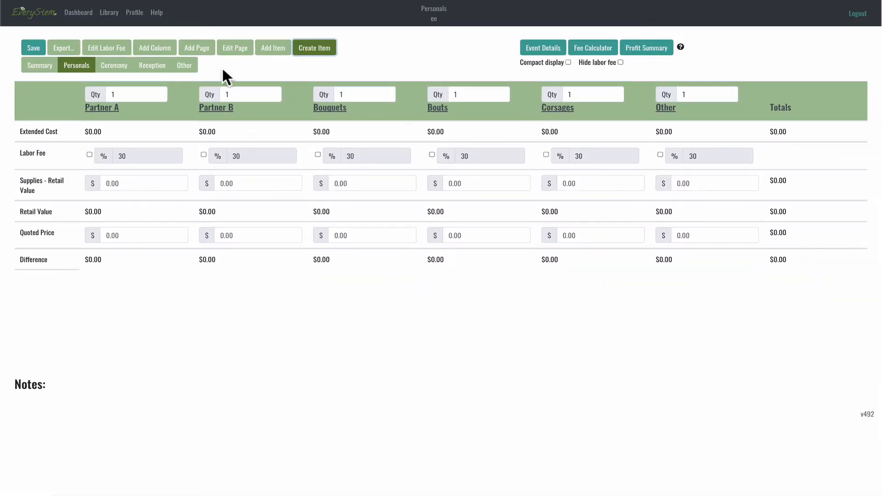
{"action": "left_click", "coordinate": [277, 44]}
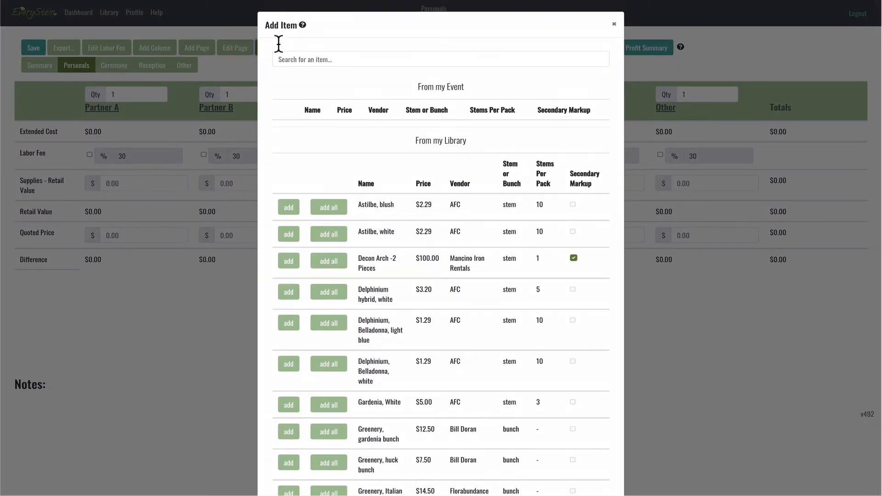
{"action": "left_click", "coordinate": [293, 59]}
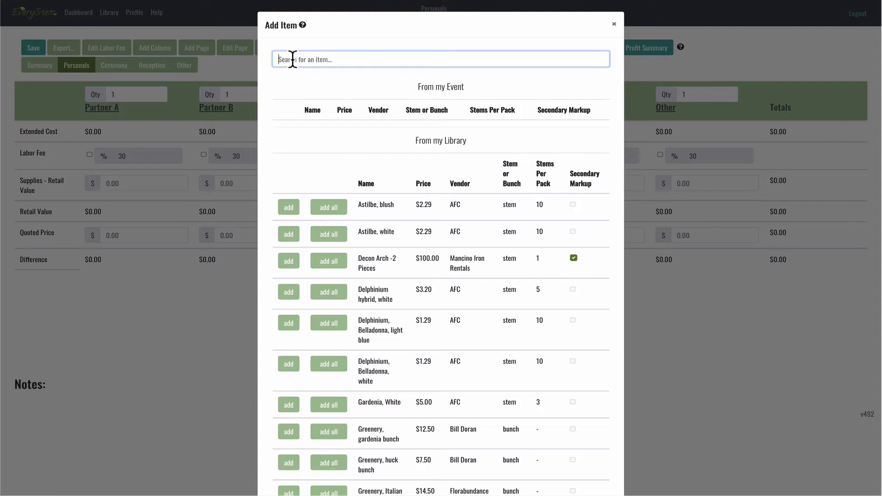
{"action": "type", "text": "pink"}
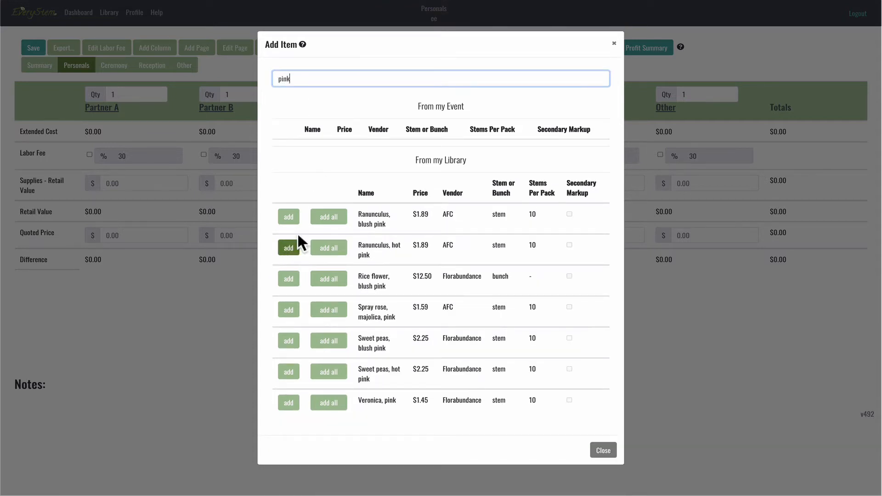
{"action": "left_click", "coordinate": [322, 218]}
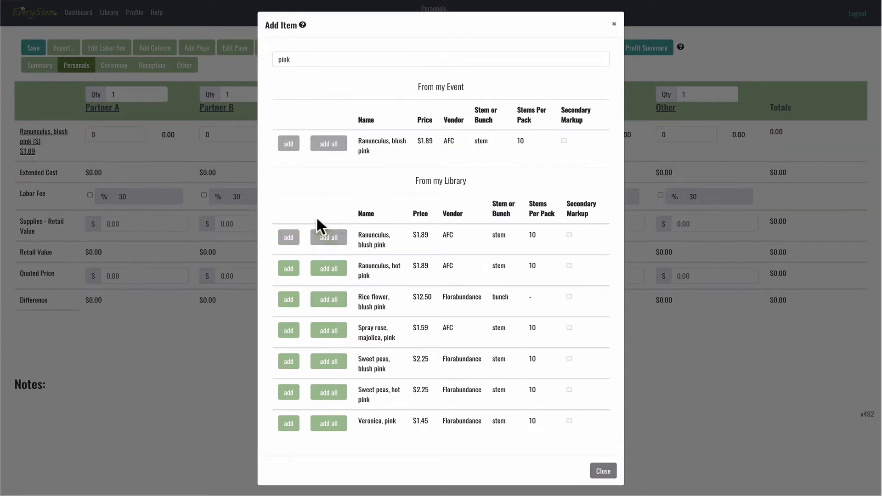
{"action": "left_click", "coordinate": [324, 301]}
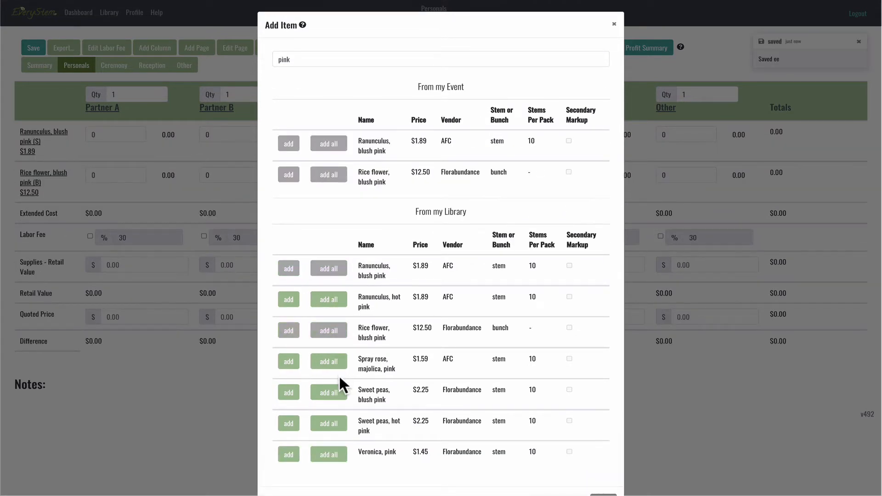
Search the addable items for "greenery", add all for "Greenery, Italian Ruscus, XL", and return to the Personals page.
{"action": "double_click", "coordinate": [330, 55]}
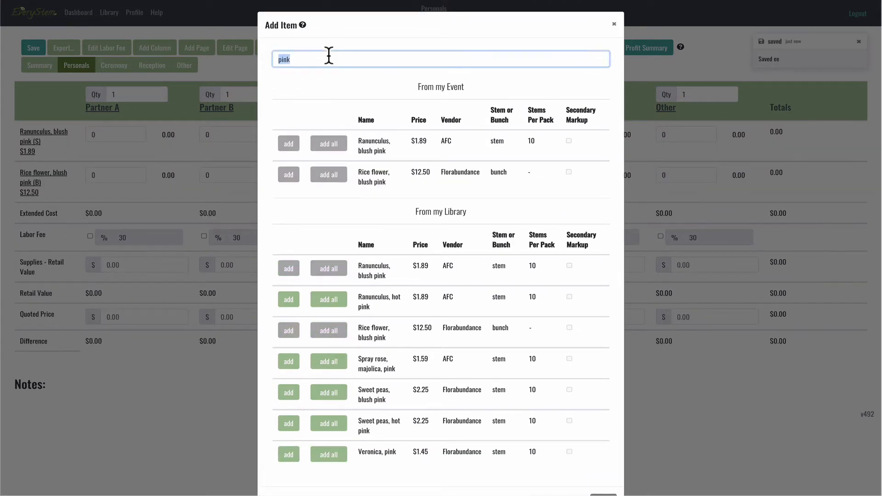
{"action": "type", "text": "greenery"}
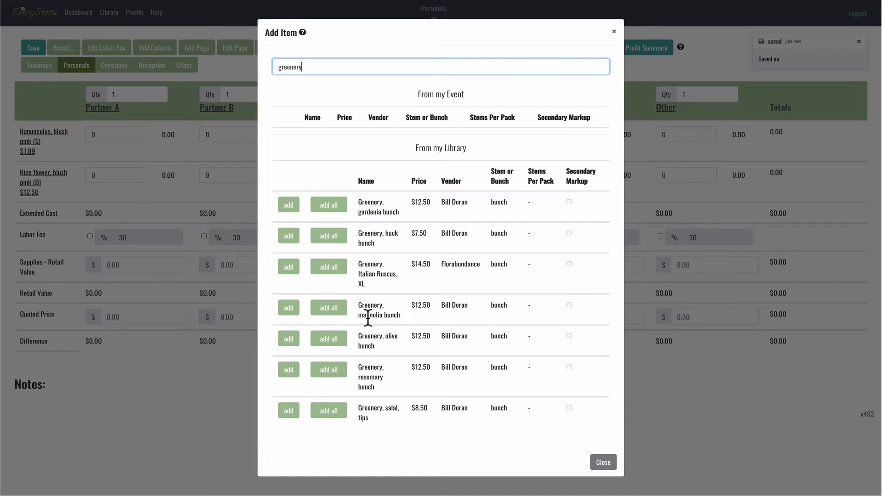
{"action": "left_click", "coordinate": [329, 269]}
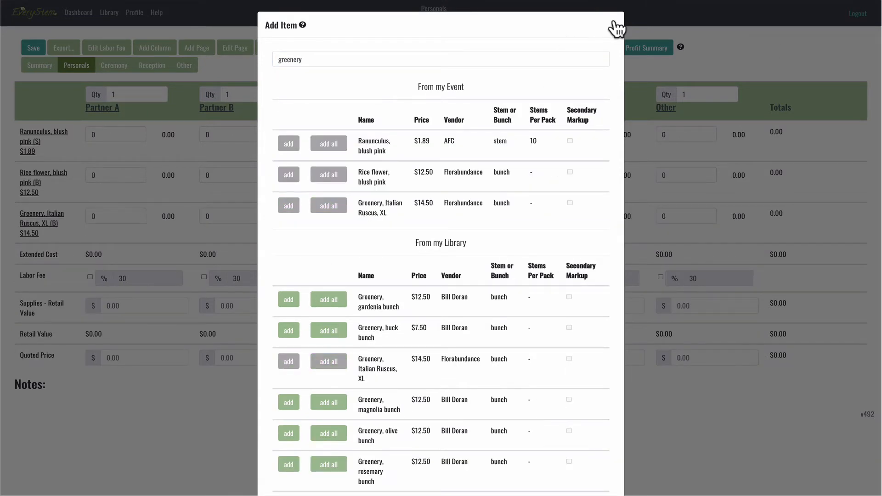
{"action": "left_click", "coordinate": [615, 24]}
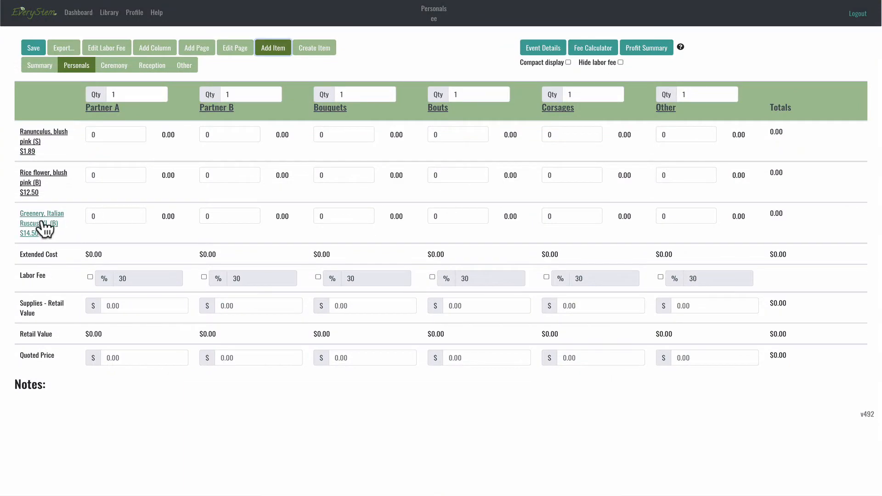
Change the markup of the event's "Greenery, Italian Ruscus, XL" item to Secondary and submit the edit.
{"action": "left_click", "coordinate": [44, 224]}
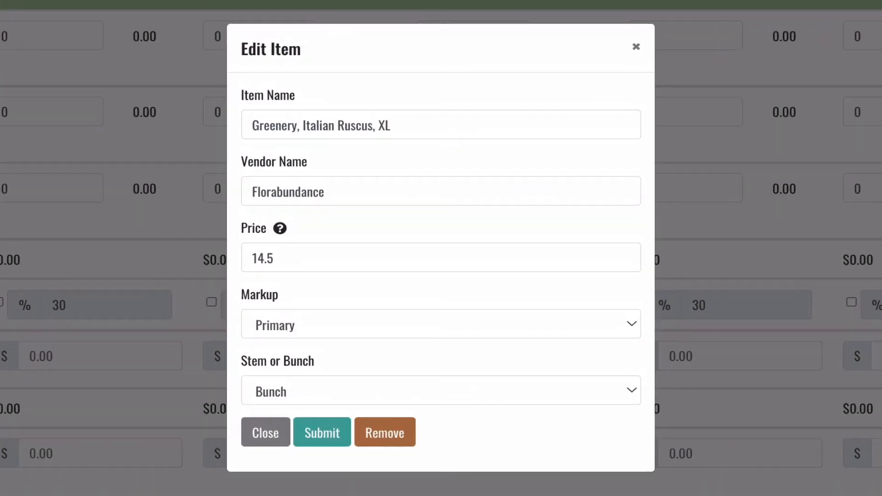
{"action": "left_click", "coordinate": [631, 327]}
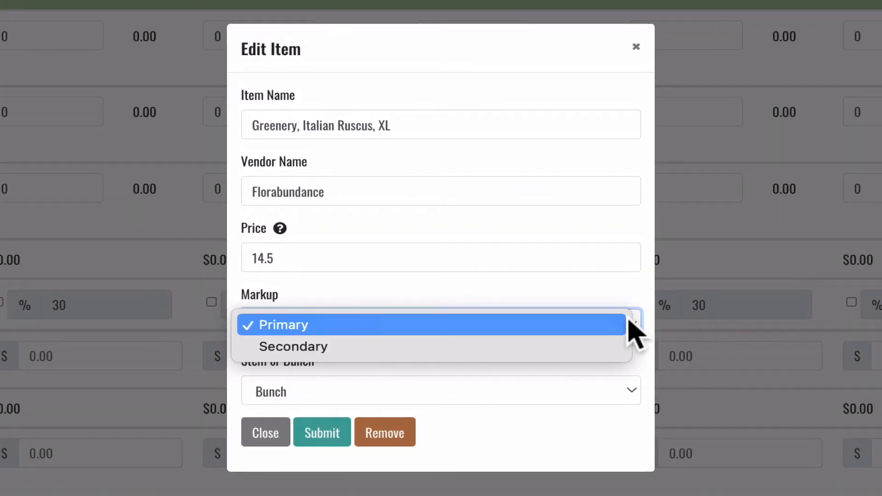
{"action": "left_click", "coordinate": [601, 347]}
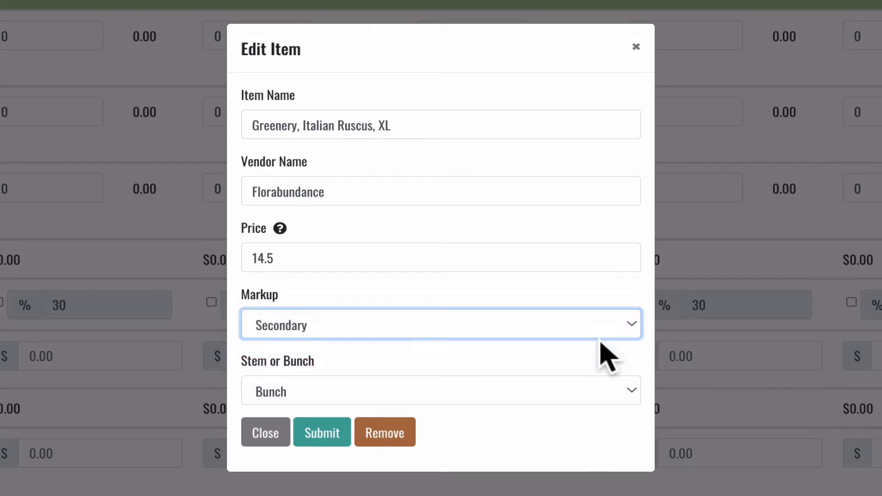
{"action": "left_click", "coordinate": [310, 429]}
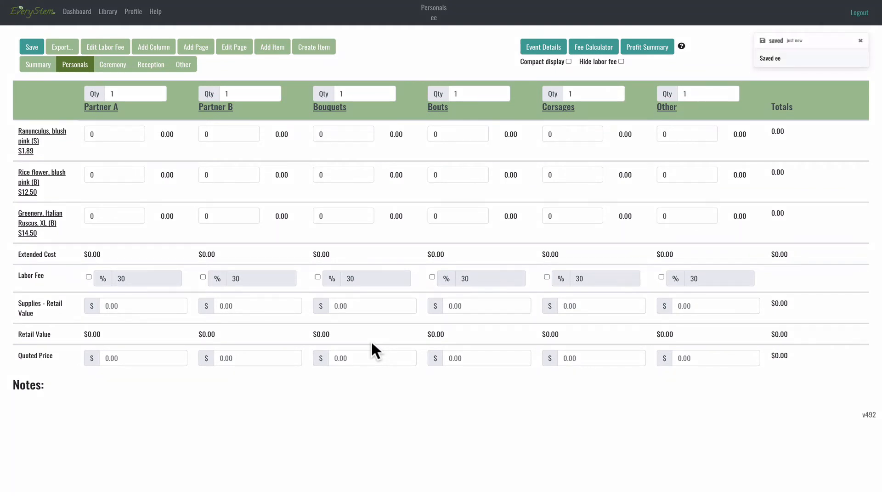
Search the addable items for "green" and compare the Secondary Markup setting of the event and library entries.
{"action": "left_click", "coordinate": [269, 49]}
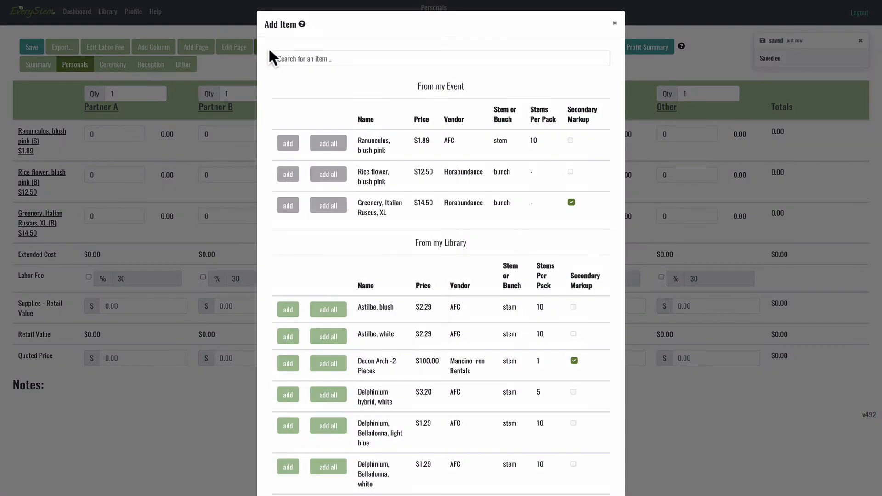
{"action": "left_click", "coordinate": [299, 59]}
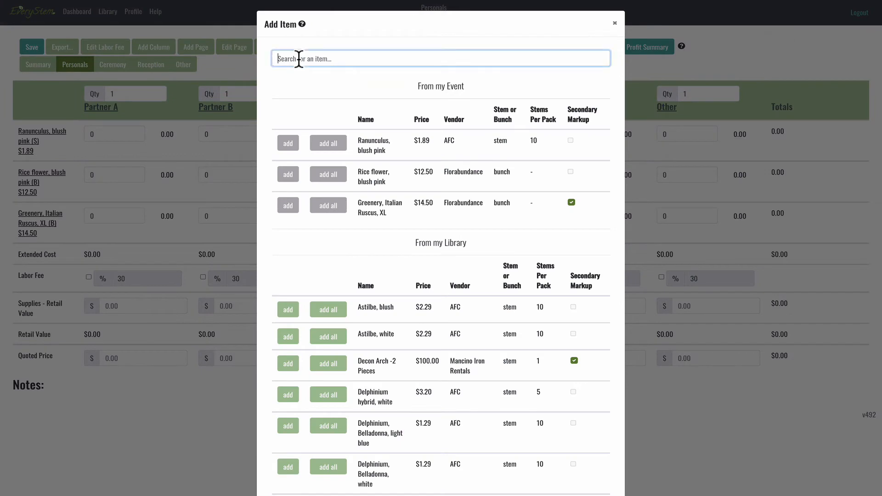
{"action": "type", "text": "green"}
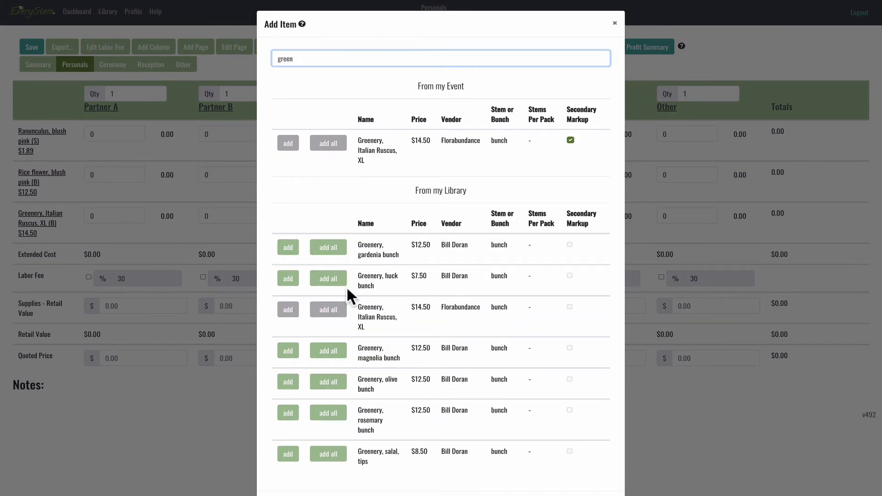
{"action": "scroll", "coordinate": [382, 280], "scroll_direction": "down", "scroll_amount": 1}
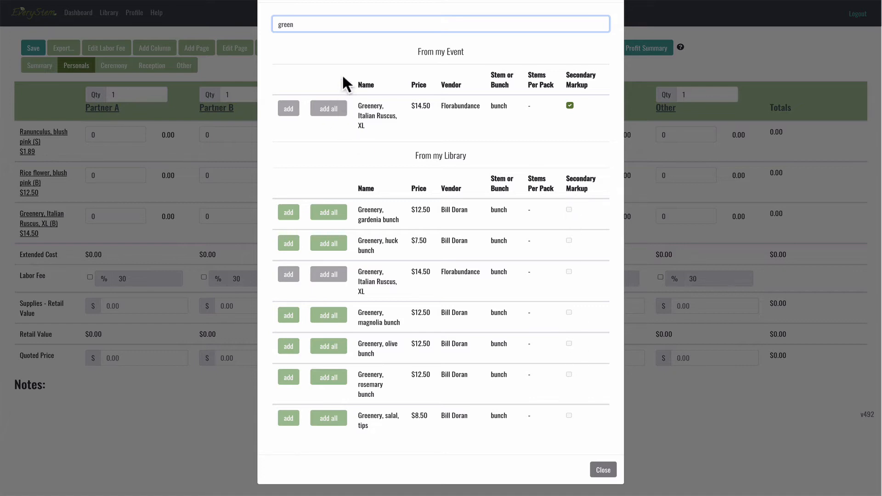
Search the addable items for "HG" instead, add all for "HG, 10" Compote Gold", and return to the Personals page.
{"action": "key", "text": "BackSpace"}
{"action": "key", "text": "BackSpace"}
{"action": "key", "text": "BackSpace"}
{"action": "key", "text": "BackSpace"}
{"action": "key", "text": "BackSpace"}
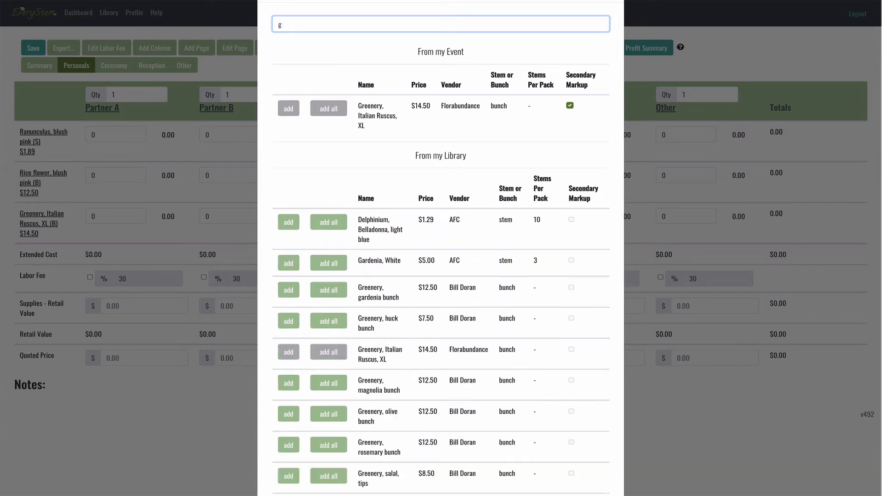
{"action": "type", "text": "HG"}
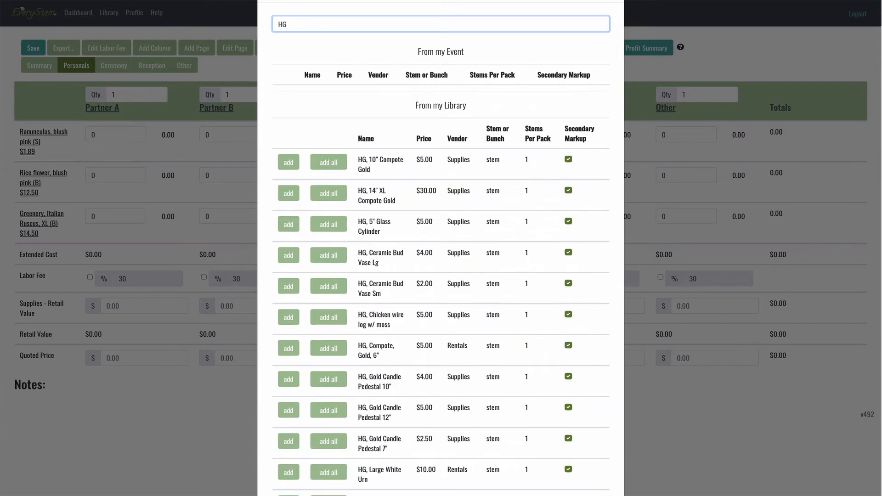
{"action": "scroll", "coordinate": [453, 300], "scroll_direction": "down", "scroll_amount": 3}
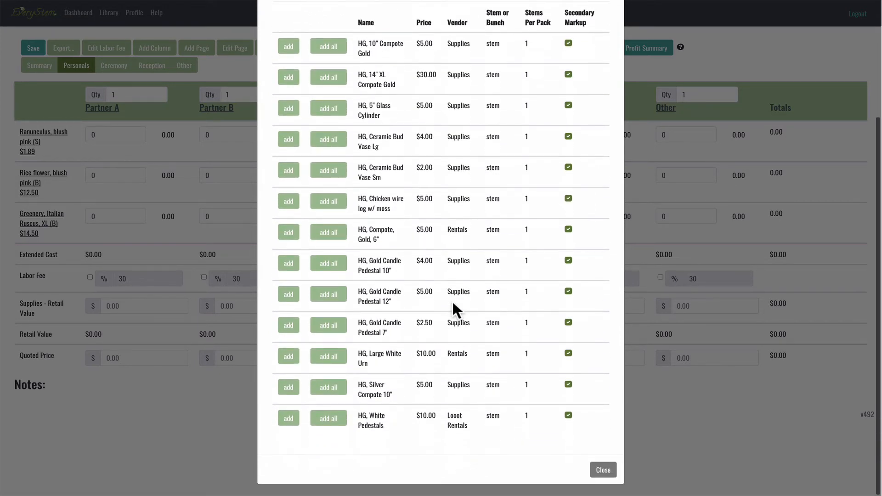
{"action": "scroll", "coordinate": [453, 300], "scroll_direction": "up", "scroll_amount": 3}
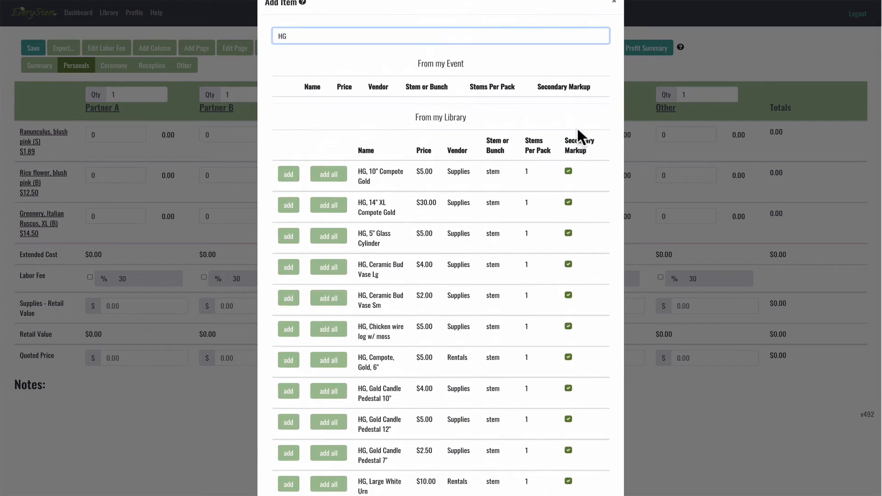
{"action": "scroll", "coordinate": [559, 205], "scroll_direction": "down", "scroll_amount": 1}
{"action": "scroll", "coordinate": [559, 205], "scroll_direction": "up", "scroll_amount": 2}
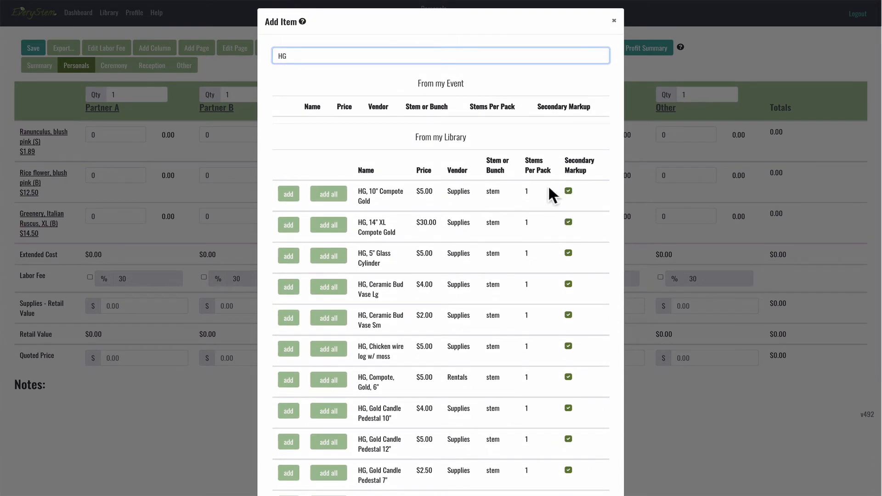
{"action": "left_click", "coordinate": [334, 197]}
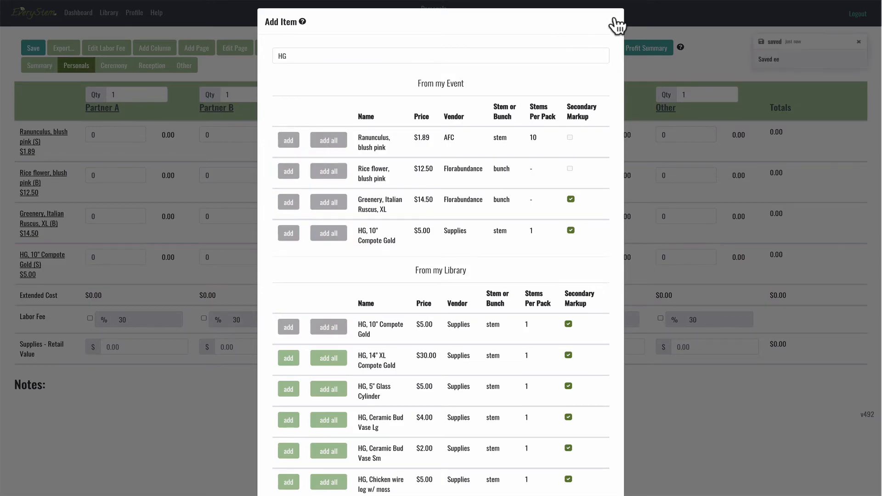
{"action": "left_click", "coordinate": [614, 21]}
Open the event's "HG, 10" Compote Gold" item for editing, choose the Secondary markup, and submit it.
{"action": "left_click", "coordinate": [36, 261]}
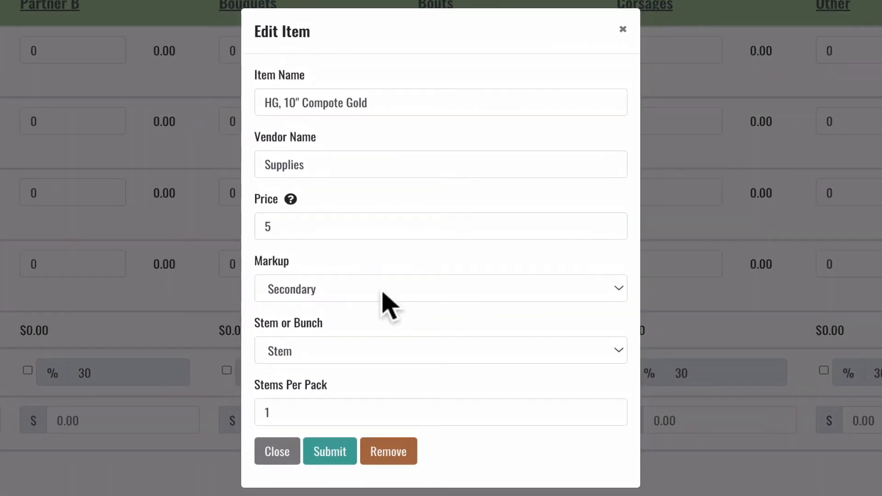
{"action": "left_click", "coordinate": [621, 290]}
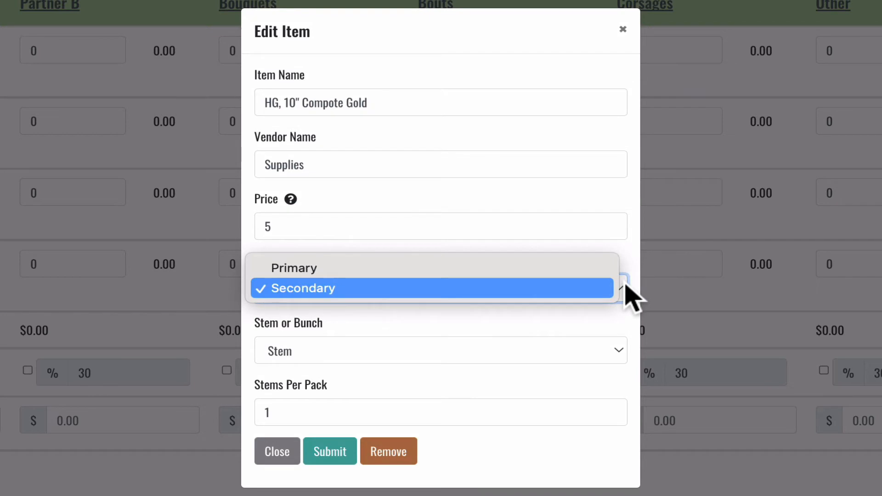
{"action": "left_click", "coordinate": [532, 288]}
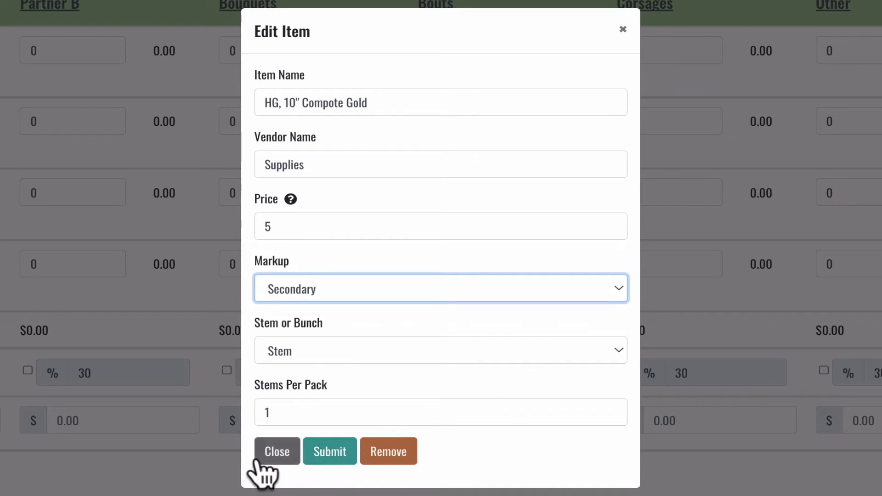
{"action": "left_click", "coordinate": [327, 451]}
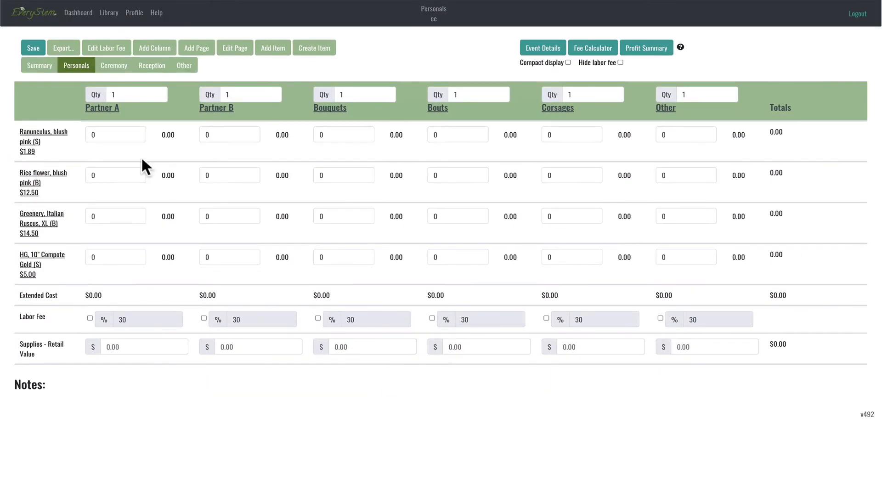
Open the Library and review which markup is assigned to the flower, greenery and HG items.
{"action": "left_click", "coordinate": [110, 13]}
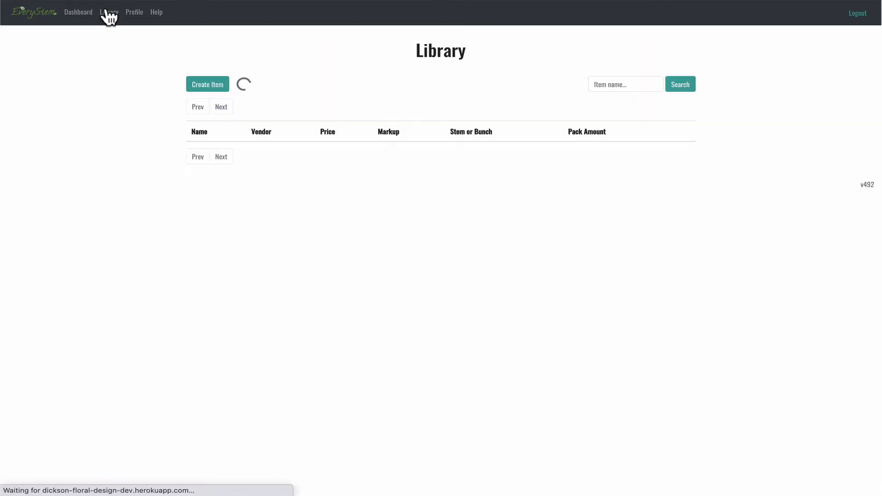
{"action": "left_click", "coordinate": [611, 85]}
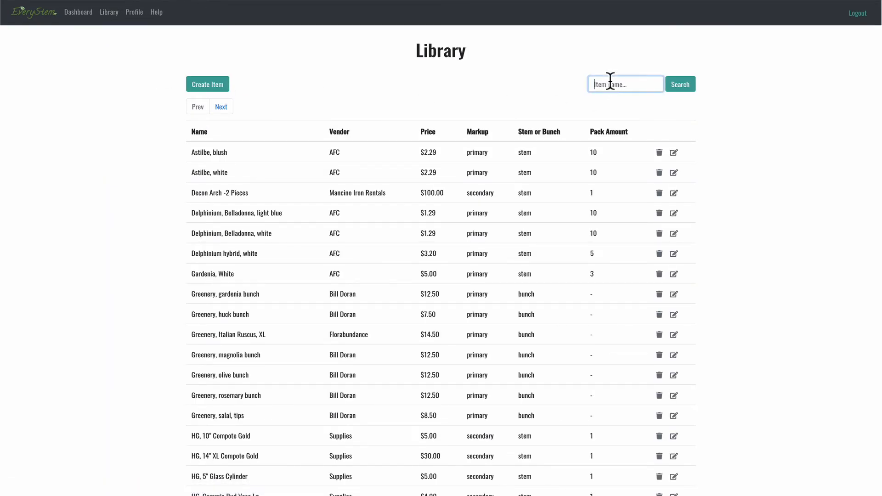
{"action": "scroll", "coordinate": [351, 220], "scroll_direction": "down", "scroll_amount": 2}
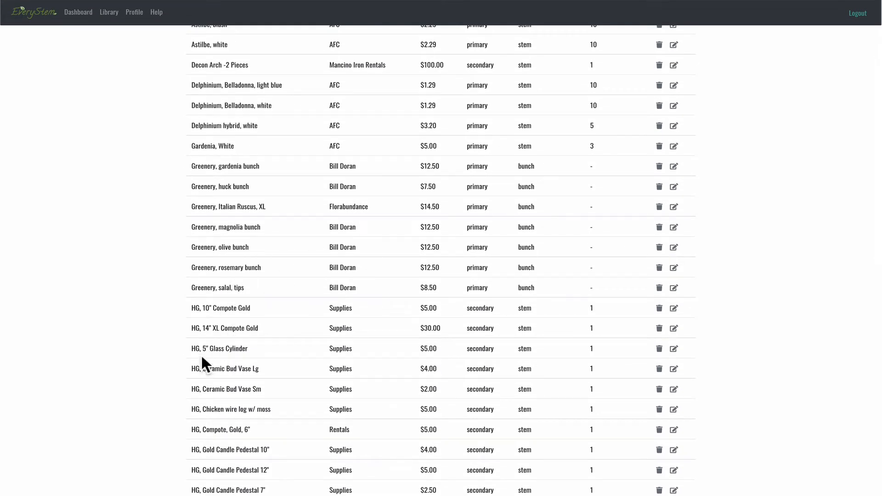
{"action": "scroll", "coordinate": [201, 324], "scroll_direction": "down", "scroll_amount": 2}
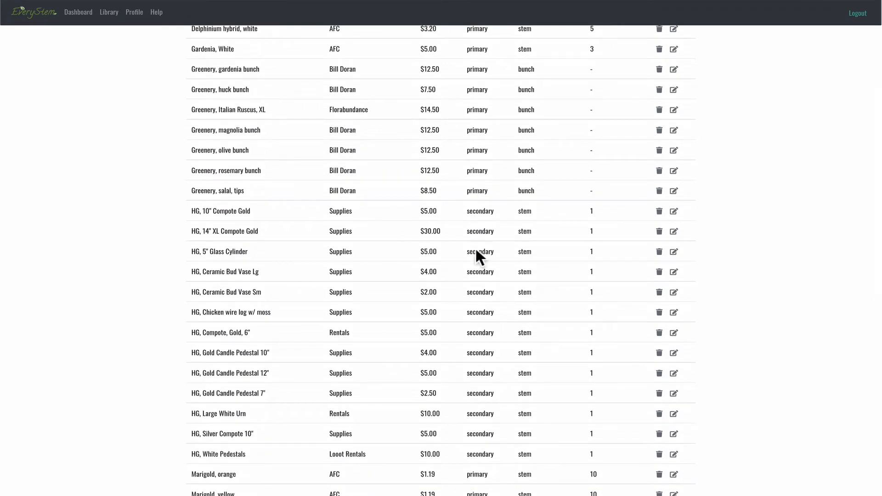
{"action": "scroll", "coordinate": [467, 399], "scroll_direction": "down", "scroll_amount": 2}
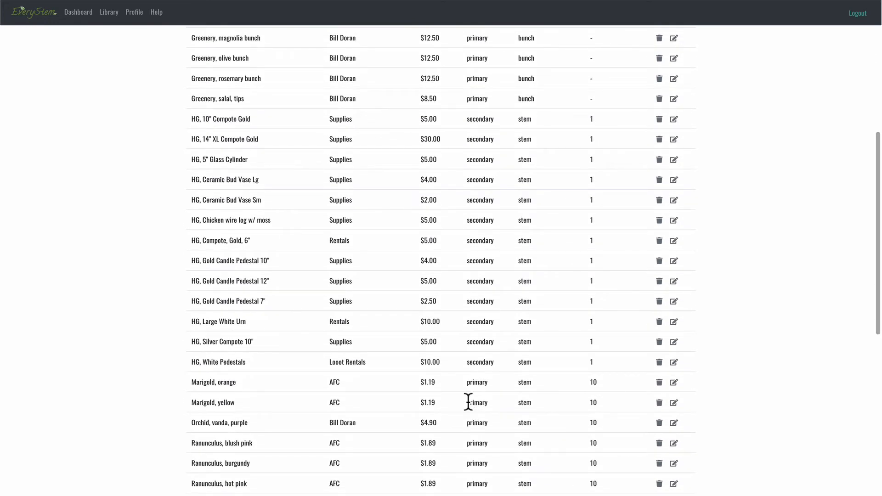
{"action": "scroll", "coordinate": [468, 402], "scroll_direction": "up", "scroll_amount": 7}
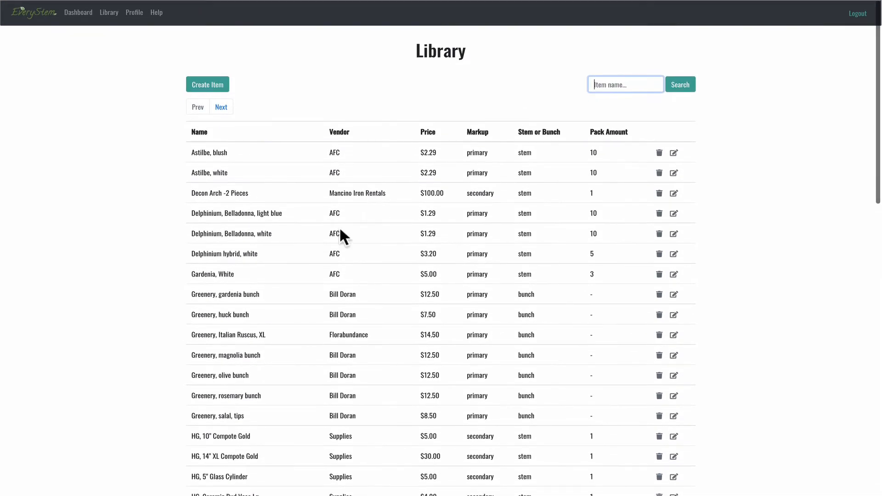
Start a new library item named "HG, Silver Compote 6"" with vendor Supplies and a price of 4.
{"action": "left_click", "coordinate": [208, 84]}
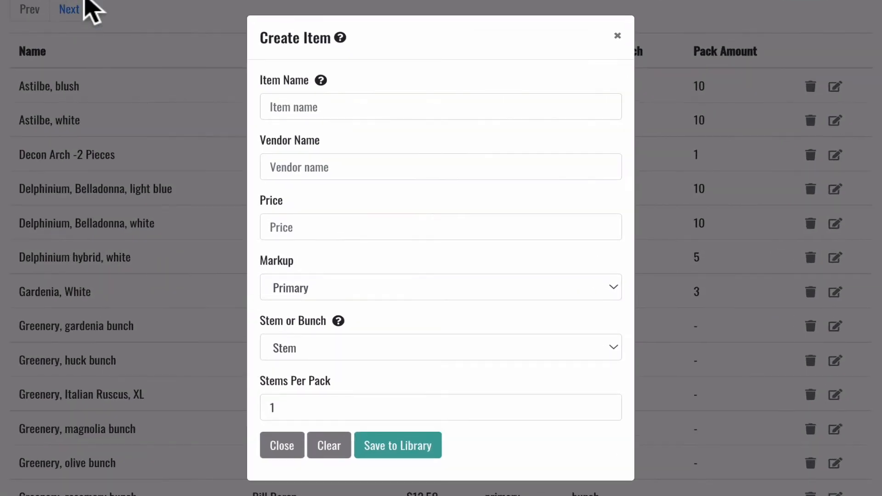
{"action": "left_click", "coordinate": [291, 109]}
{"action": "type", "text": "HG, "}
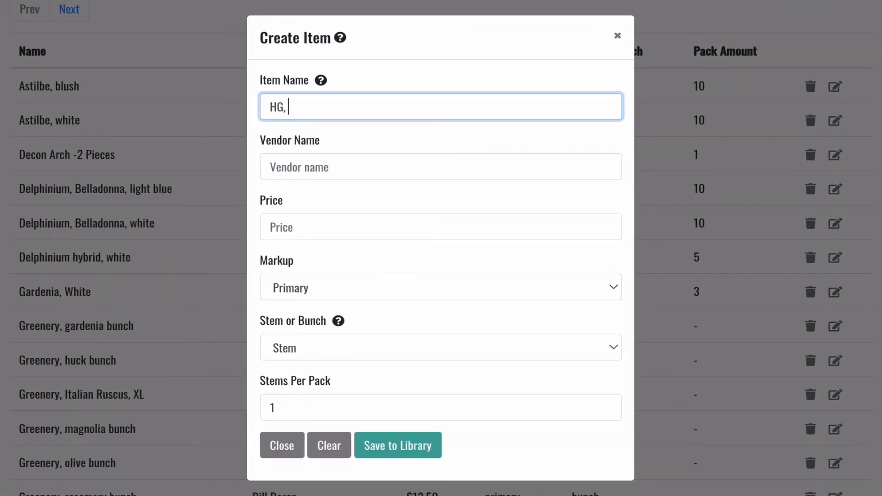
{"action": "type", "text": "Silver Compote 6\""}
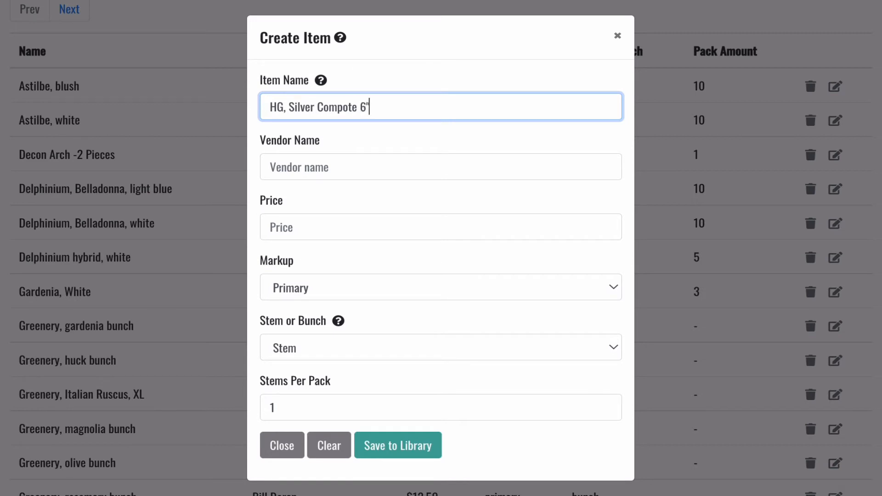
{"action": "key", "text": "Tab"}
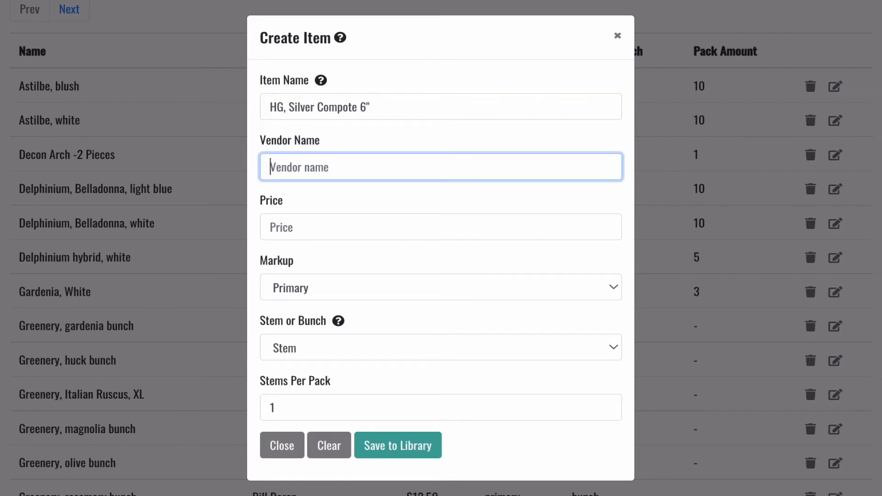
{"action": "type", "text": "Supplies"}
{"action": "key", "text": "Tab"}
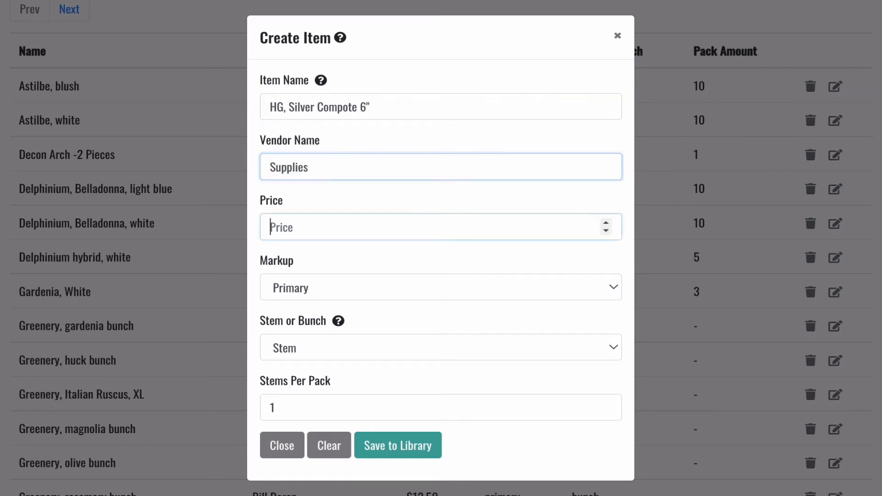
{"action": "type", "text": "4"}
{"action": "key", "text": "Tab"}
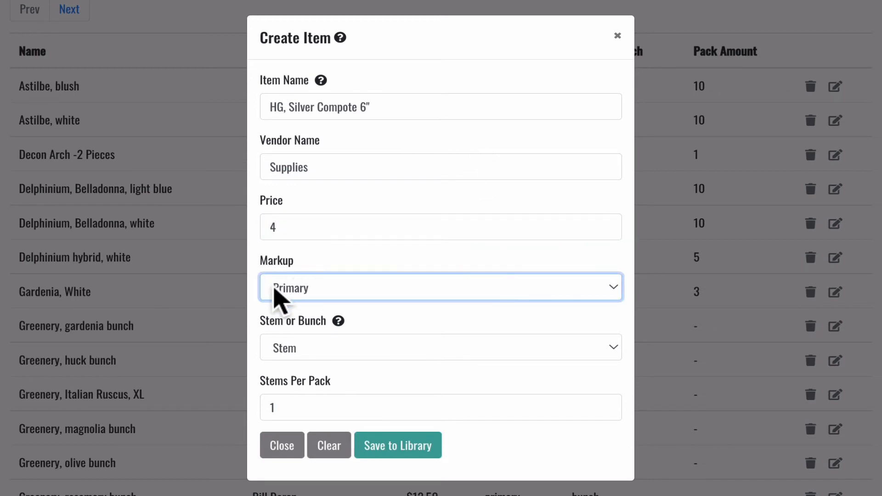
Change the new item's price to 0, save it to the library, and close the creation form.
{"action": "left_click", "coordinate": [290, 224]}
{"action": "key", "text": "BackSpace"}
{"action": "type", "text": "0"}
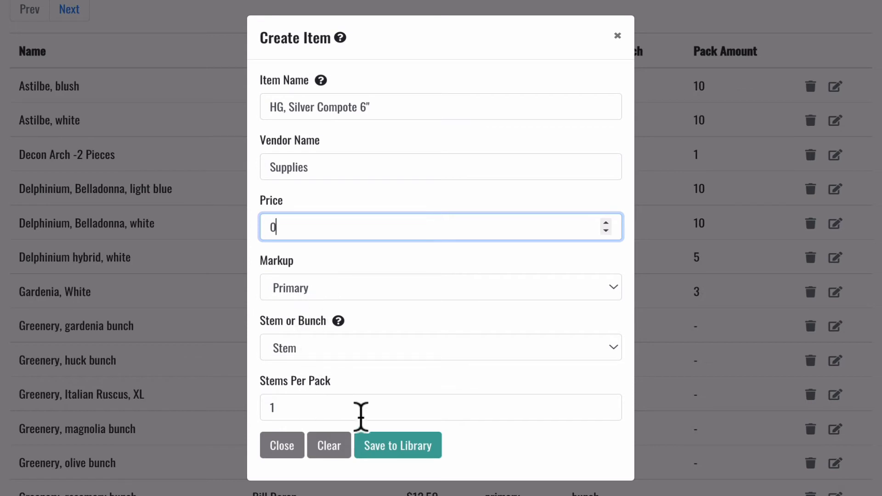
{"action": "left_click", "coordinate": [394, 446]}
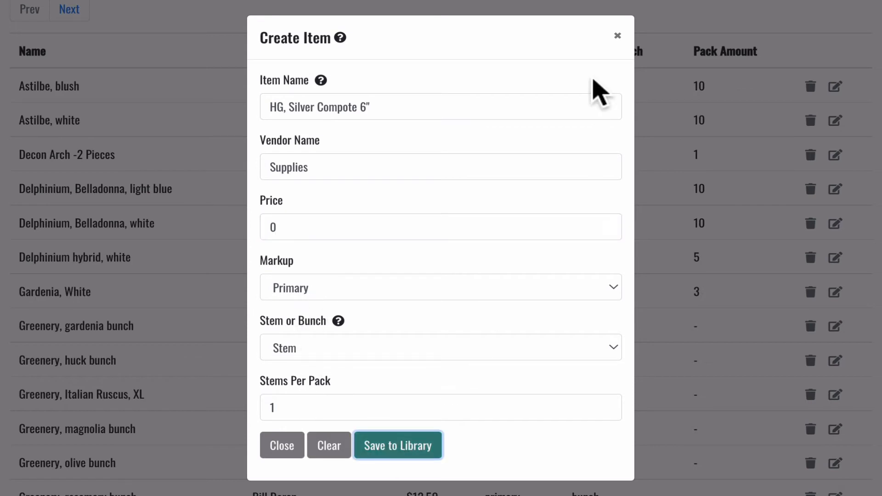
{"action": "left_click", "coordinate": [617, 36]}
Search the library for "HG".
{"action": "left_click", "coordinate": [666, 17]}
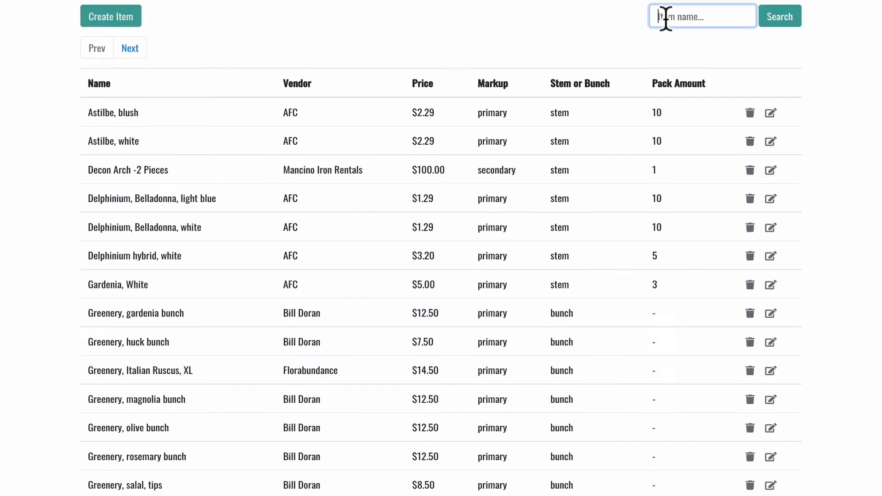
{"action": "type", "text": "HG"}
{"action": "key", "text": "Return"}
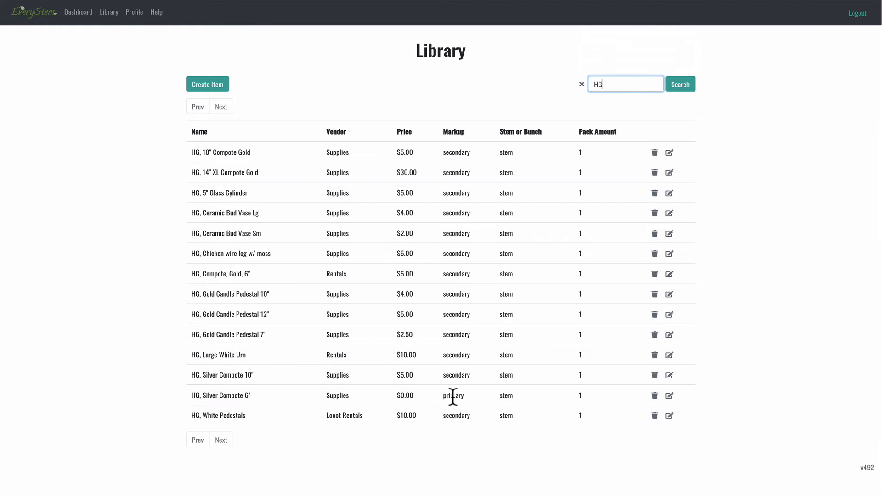
Edit the library item "HG, Silver Compote 6"": set its price to 4, choose the Secondary markup, and submit it.
{"action": "left_click", "coordinate": [670, 396]}
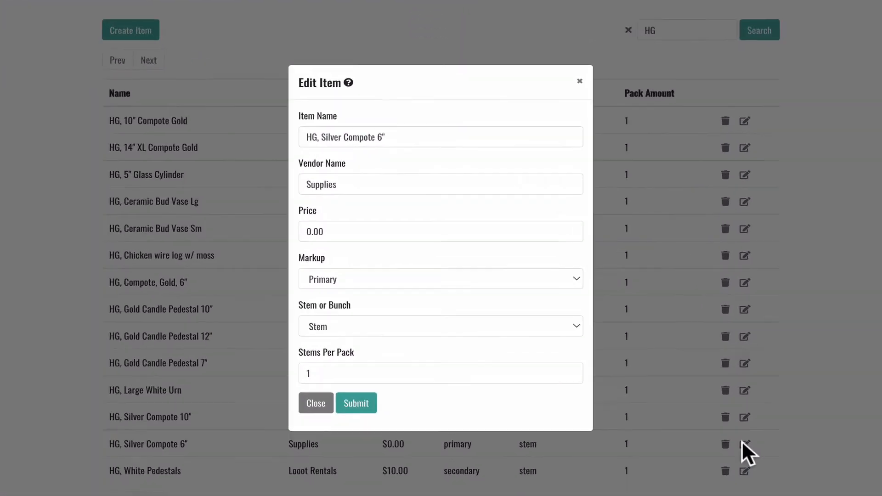
{"action": "left_click", "coordinate": [327, 223]}
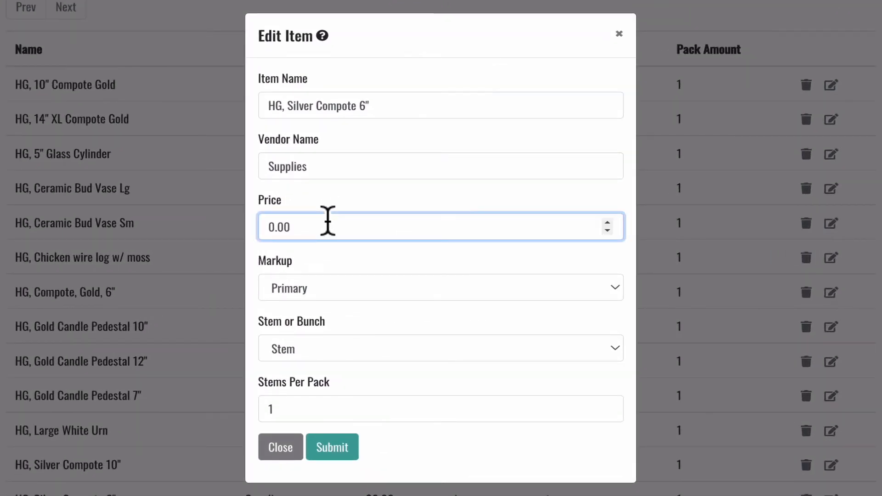
{"action": "left_click_drag", "start_coordinate": [327, 221], "coordinate": [197, 209]}
{"action": "key", "text": "BackSpace"}
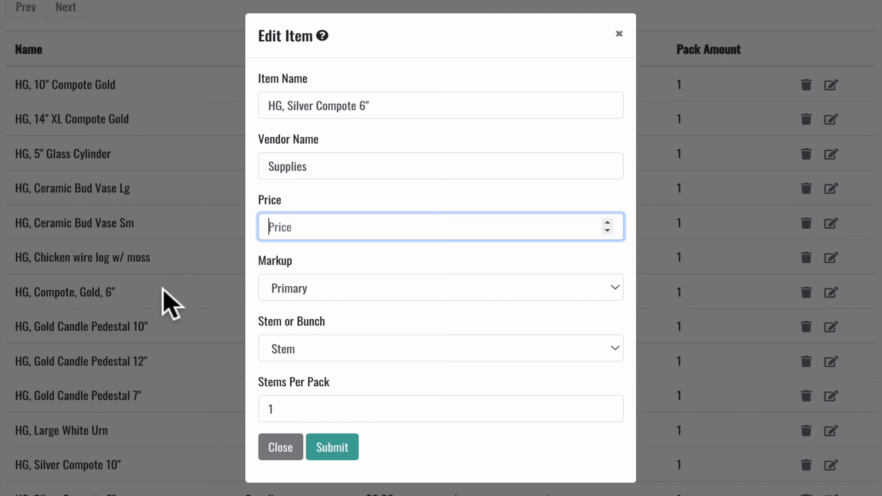
{"action": "type", "text": "4"}
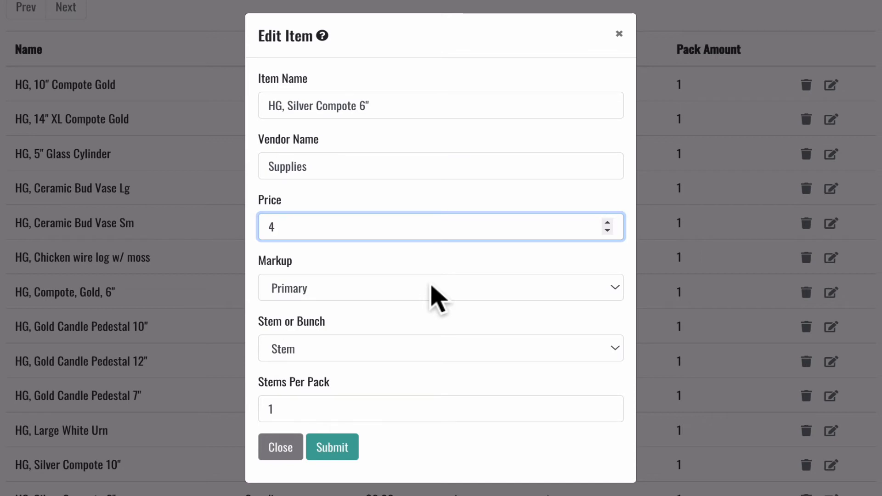
{"action": "left_click", "coordinate": [616, 289]}
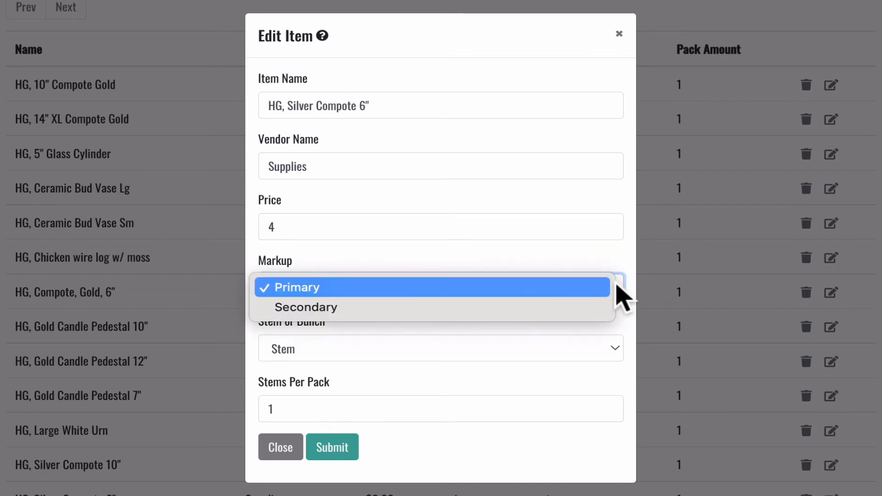
{"action": "left_click", "coordinate": [475, 304]}
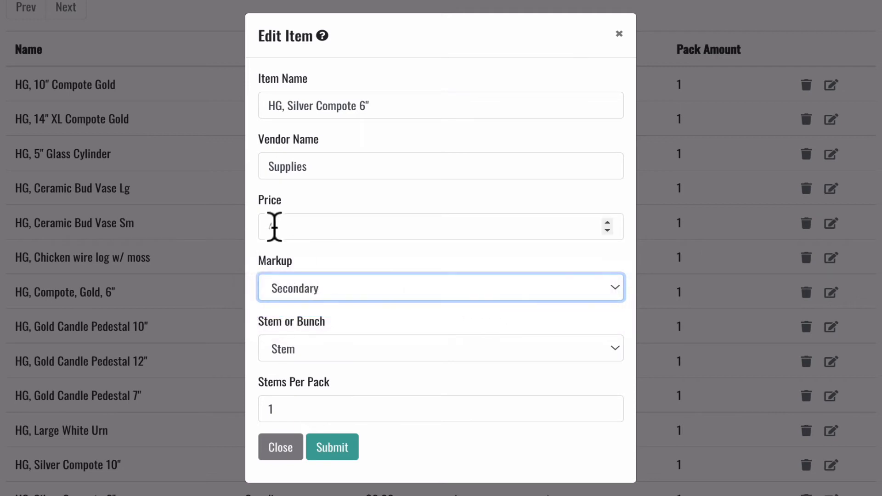
{"action": "left_click", "coordinate": [323, 447]}
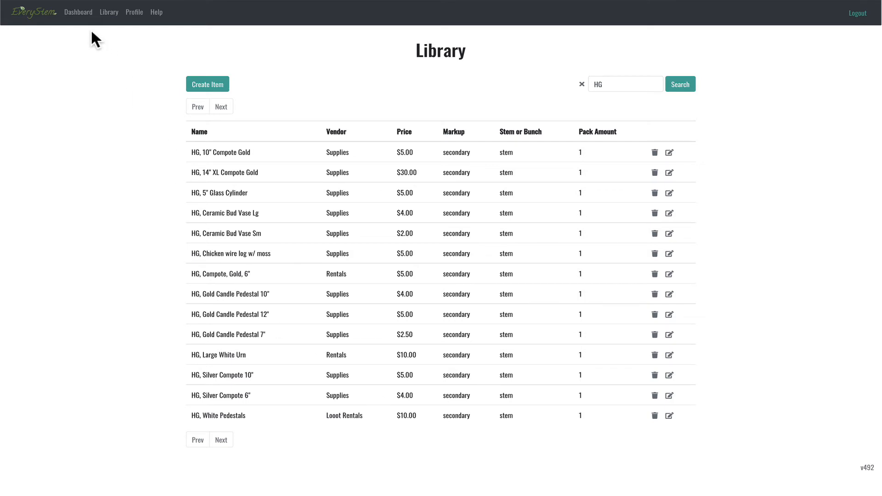
Open the Ceremony page of the 2022-06-11 wedding event, check the markup of "Decon Arch -2 Pieces", and submit the item without edits.
{"action": "left_click", "coordinate": [77, 14]}
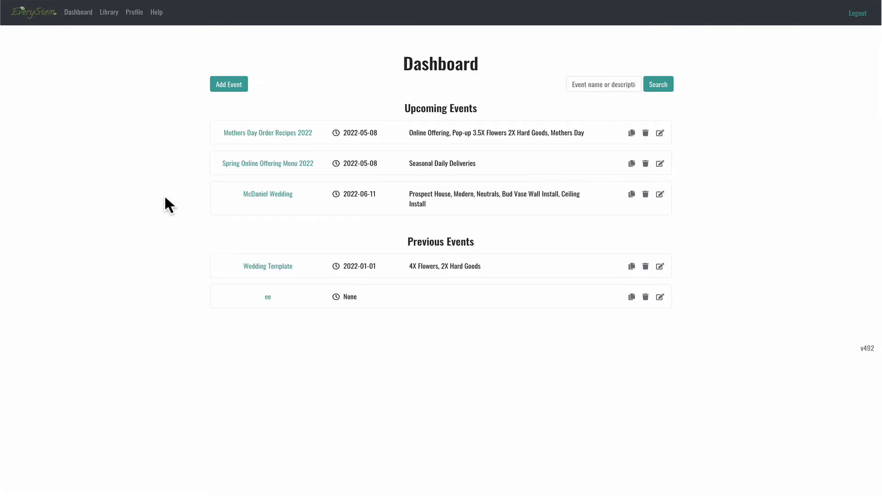
{"action": "left_click", "coordinate": [256, 197]}
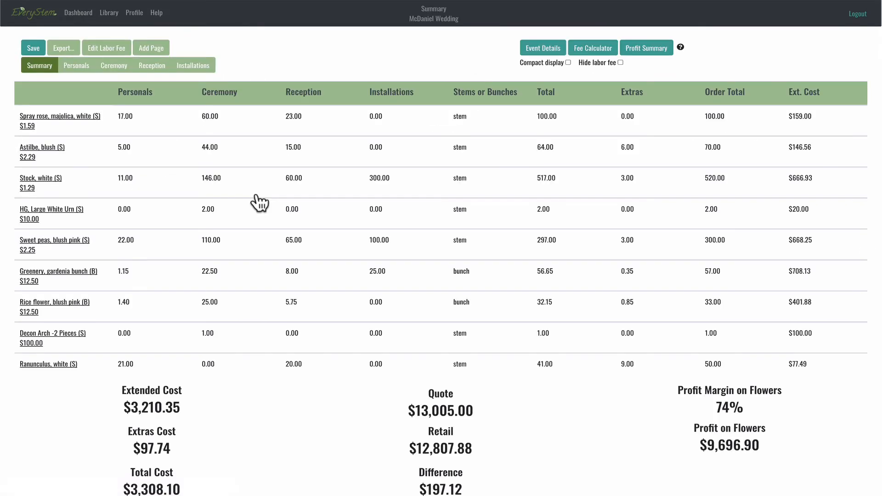
{"action": "left_click", "coordinate": [115, 65]}
{"action": "scroll", "coordinate": [161, 222], "scroll_direction": "down", "scroll_amount": 3}
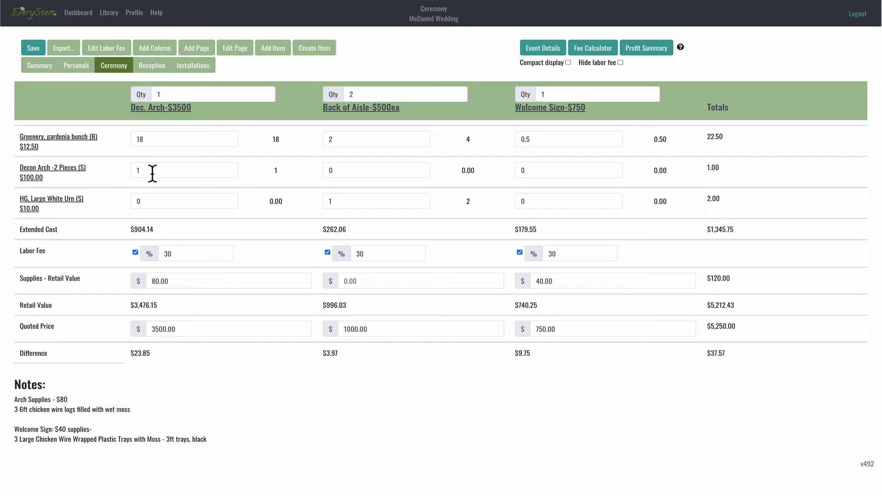
{"action": "left_click", "coordinate": [39, 169]}
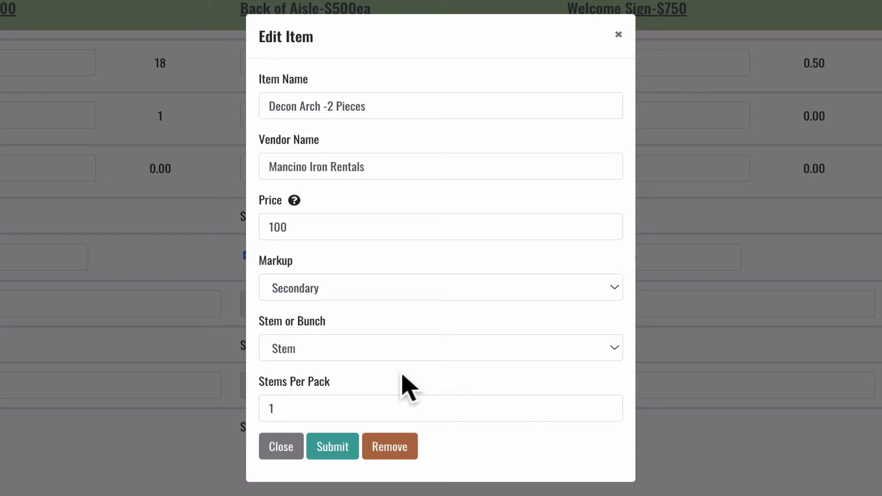
{"action": "left_click", "coordinate": [330, 454]}
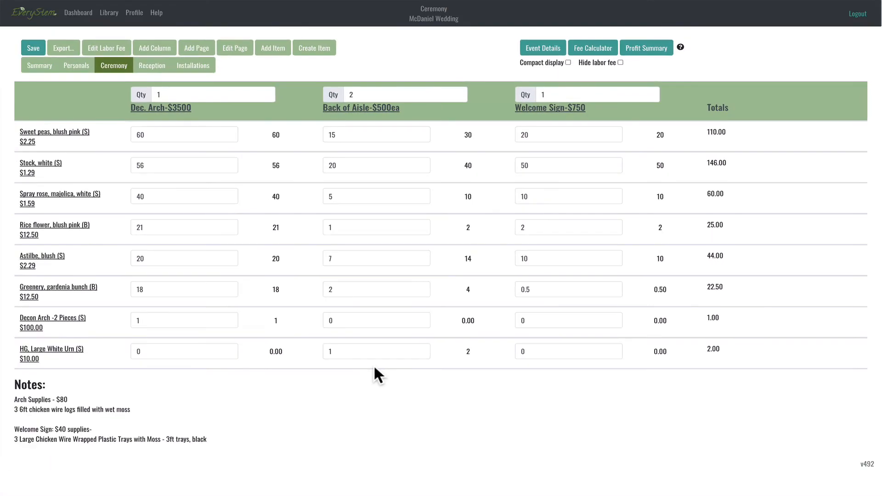
Compare the Dec. Arch column's Supplies - Retail Value with the arch supplies listed in the Ceremony notes.
{"action": "scroll", "coordinate": [190, 269], "scroll_direction": "down", "scroll_amount": 3}
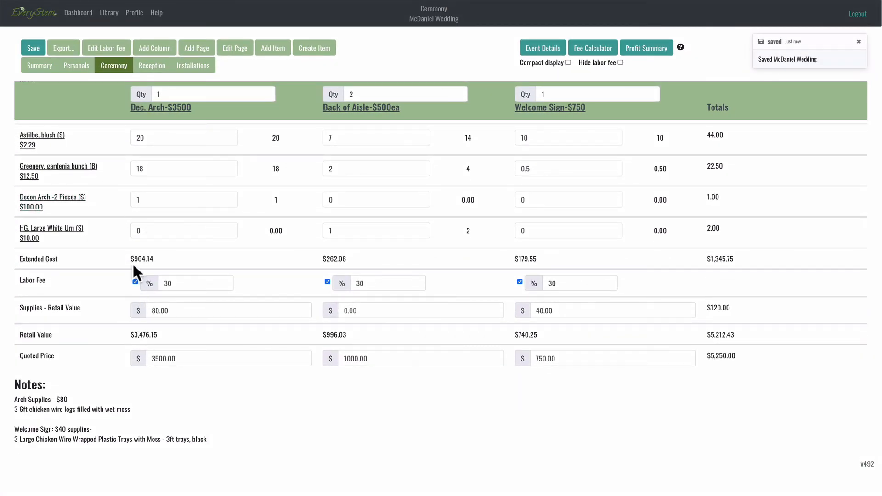
{"action": "scroll", "coordinate": [136, 277], "scroll_direction": "down", "scroll_amount": 1}
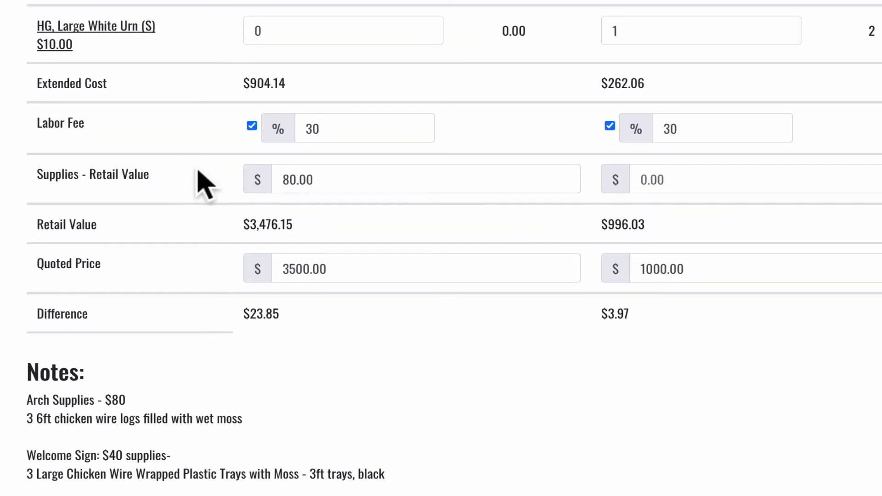
{"action": "left_click", "coordinate": [328, 179]}
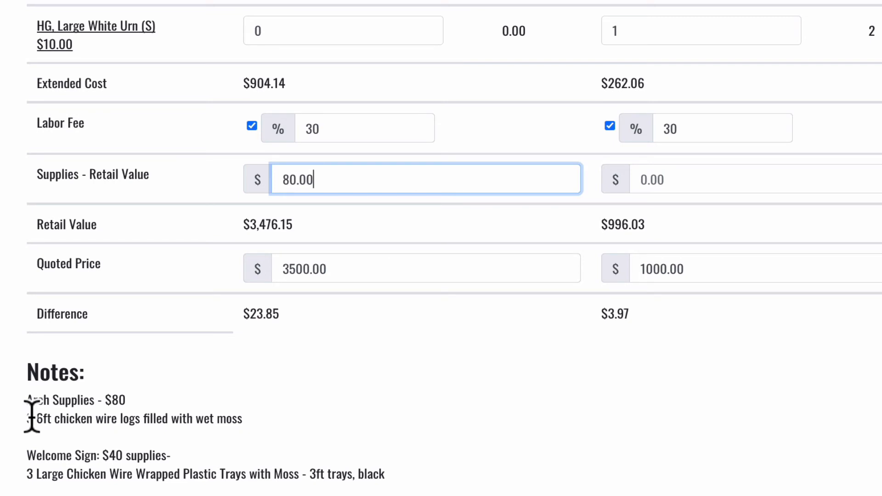
{"action": "left_click", "coordinate": [138, 374]}
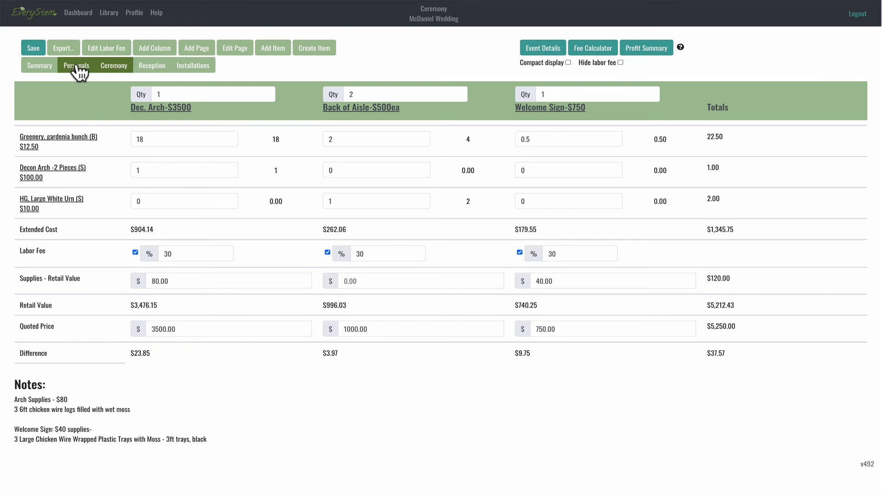
Review the supplies values on the Personals page, view the blank form for creating an item, and close it.
{"action": "left_click", "coordinate": [77, 67]}
{"action": "scroll", "coordinate": [115, 193], "scroll_direction": "down", "scroll_amount": 5}
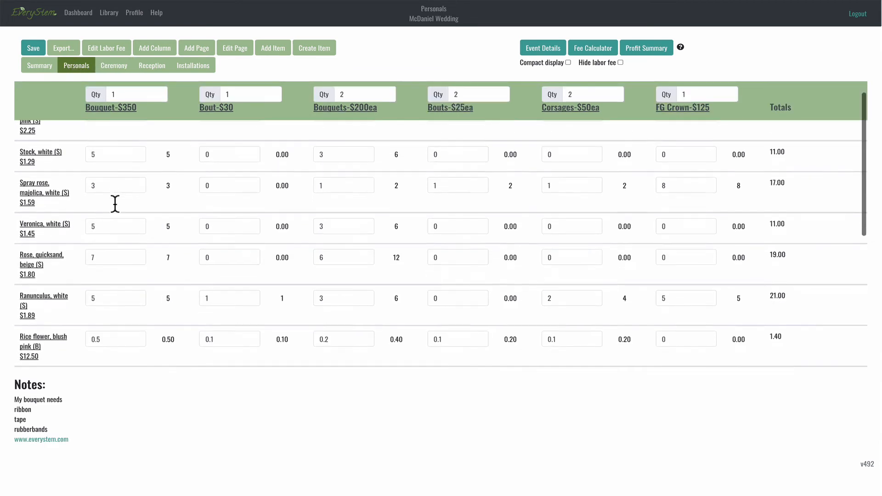
{"action": "scroll", "coordinate": [115, 204], "scroll_direction": "down", "scroll_amount": 4}
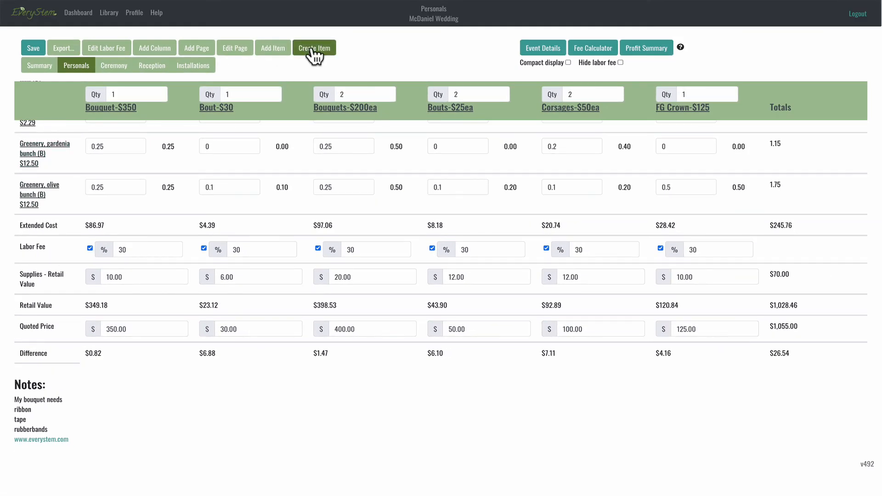
{"action": "left_click", "coordinate": [313, 49]}
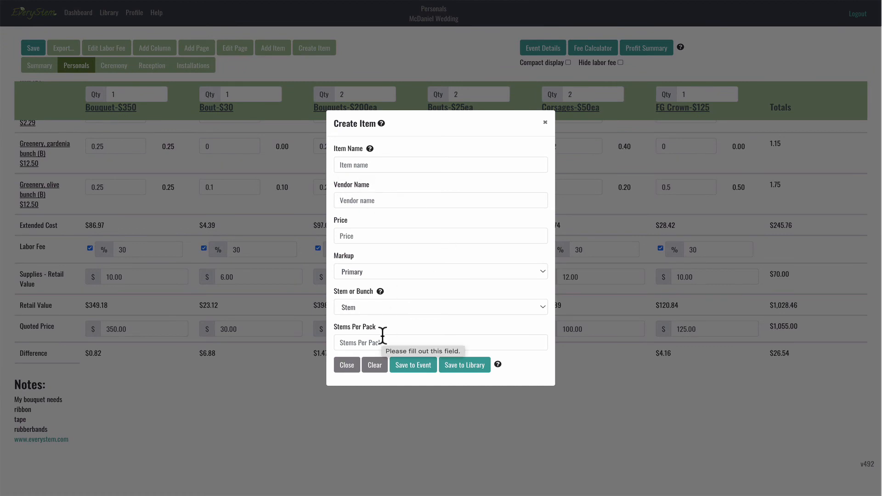
{"action": "left_click", "coordinate": [546, 122]}
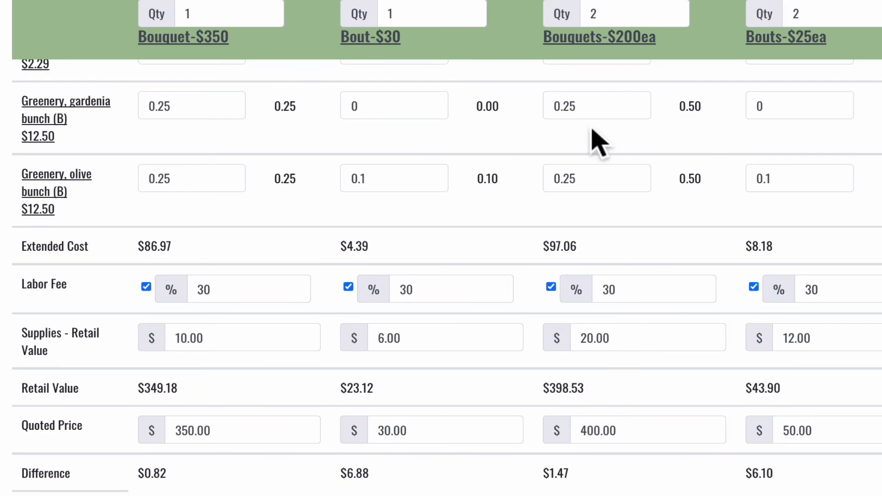
Examine the Bouquets-$200ea column's name, quantity, item amounts, supplies retail value and quoted price on the Personals page.
{"action": "left_click", "coordinate": [590, 40]}
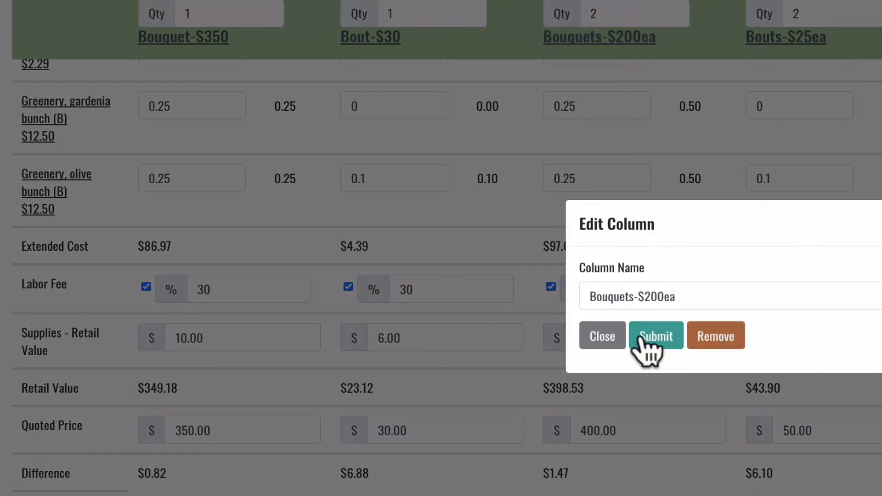
{"action": "left_click", "coordinate": [599, 341]}
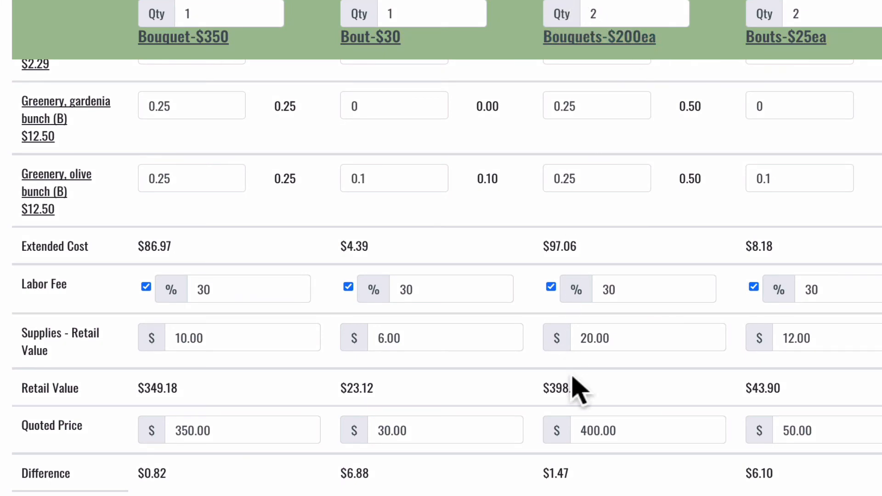
{"action": "left_click", "coordinate": [630, 427]}
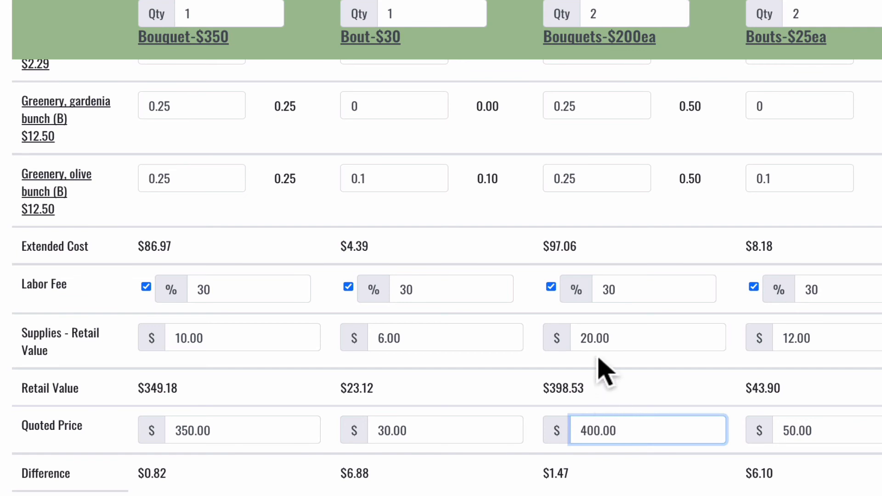
{"action": "left_click", "coordinate": [624, 338]}
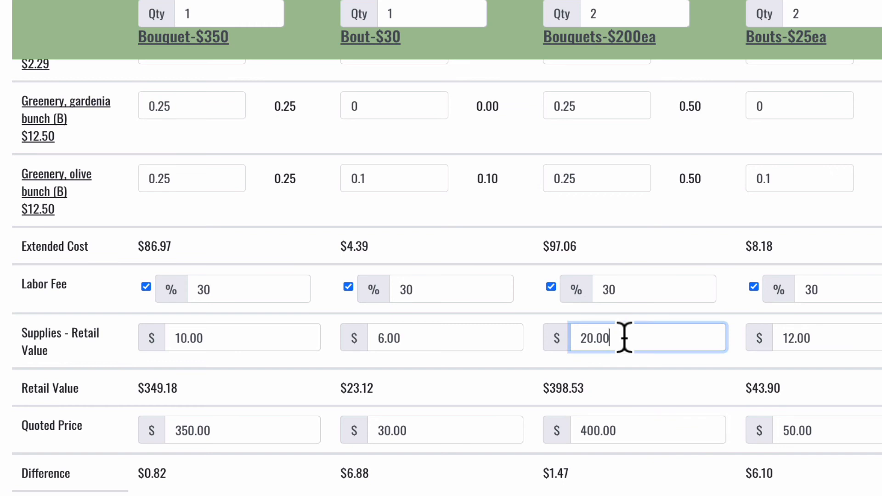
{"action": "left_click", "coordinate": [640, 427]}
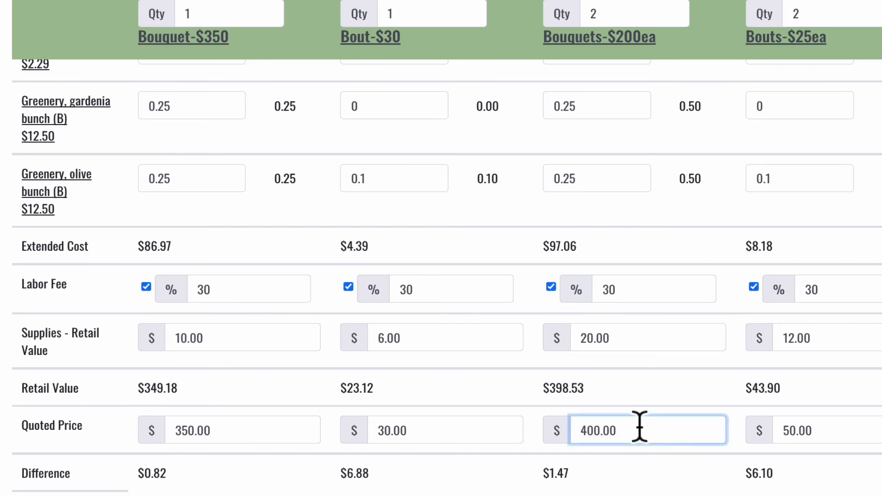
{"action": "left_click", "coordinate": [643, 335]}
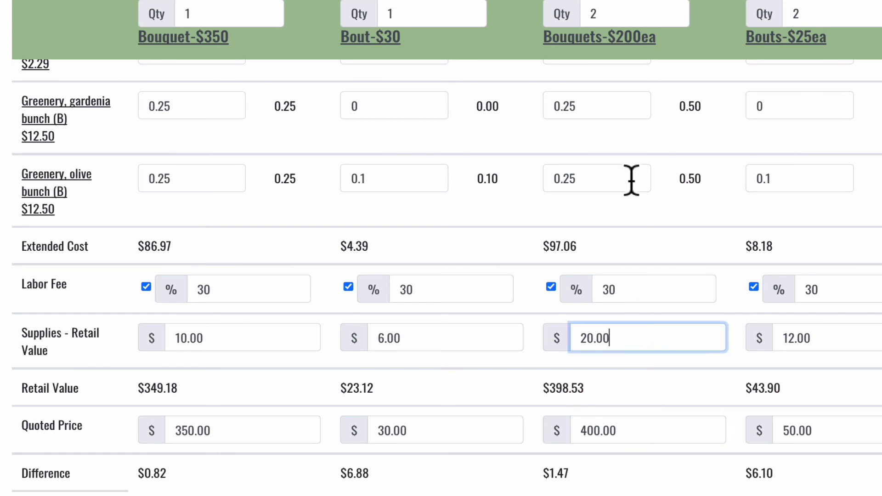
{"action": "left_click", "coordinate": [607, 10]}
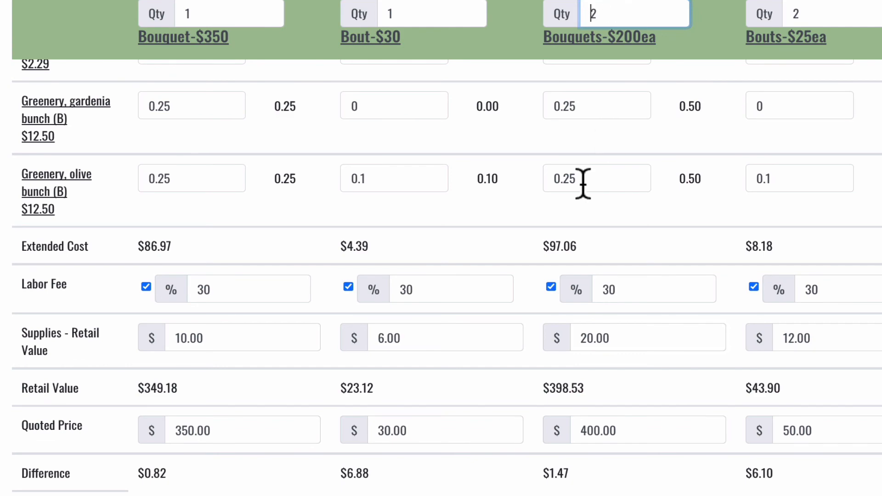
{"action": "scroll", "coordinate": [584, 183], "scroll_direction": "up", "scroll_amount": 6}
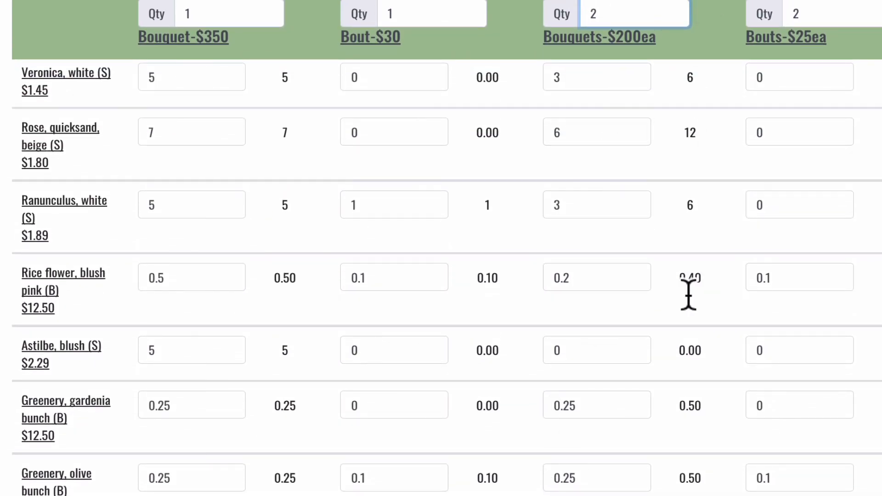
{"action": "scroll", "coordinate": [647, 288], "scroll_direction": "down", "scroll_amount": 5}
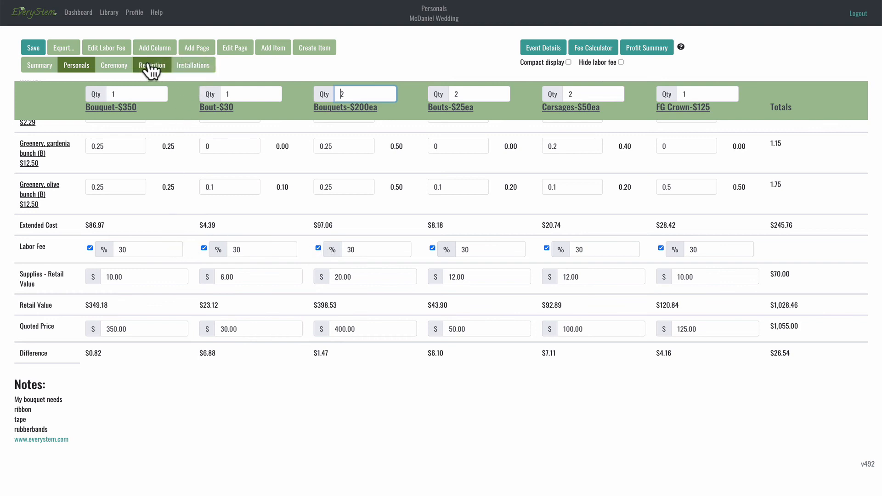
{"action": "left_click", "coordinate": [246, 63]}
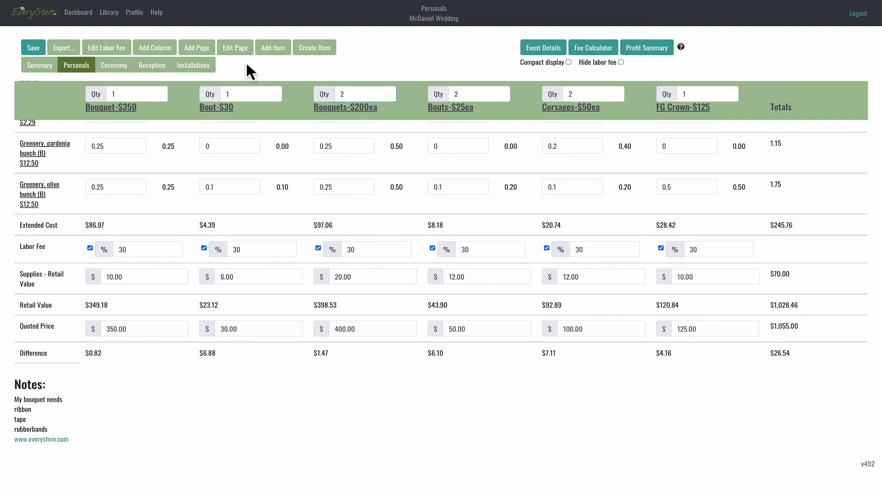